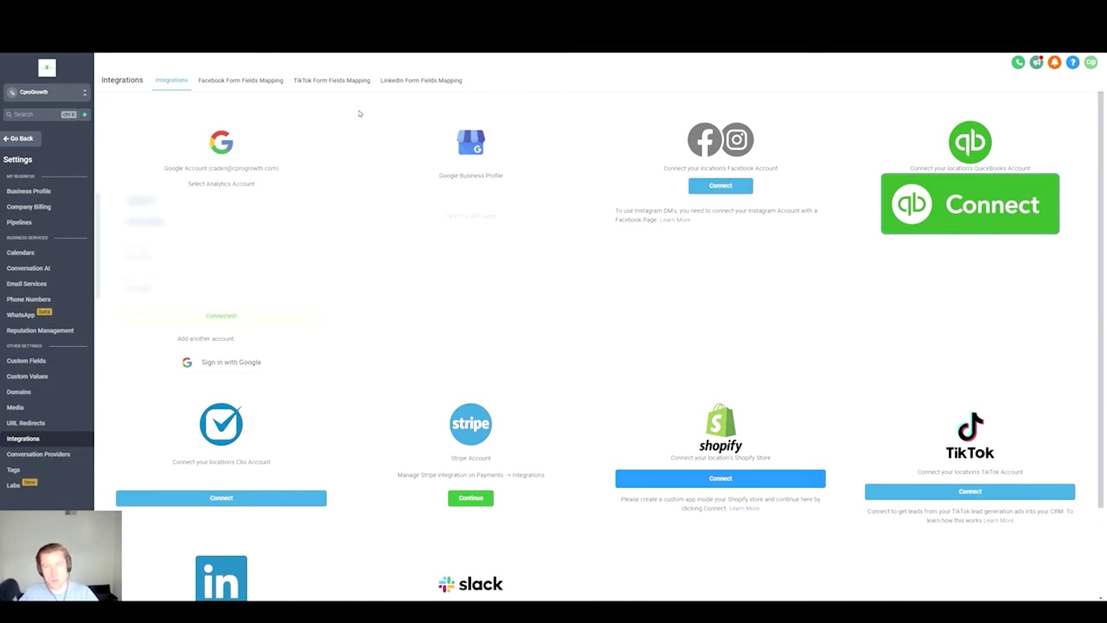
Exit GoHighLevel settings to the workflow list, then switch to the Google Ads Conversions tab
left_click(13, 138)
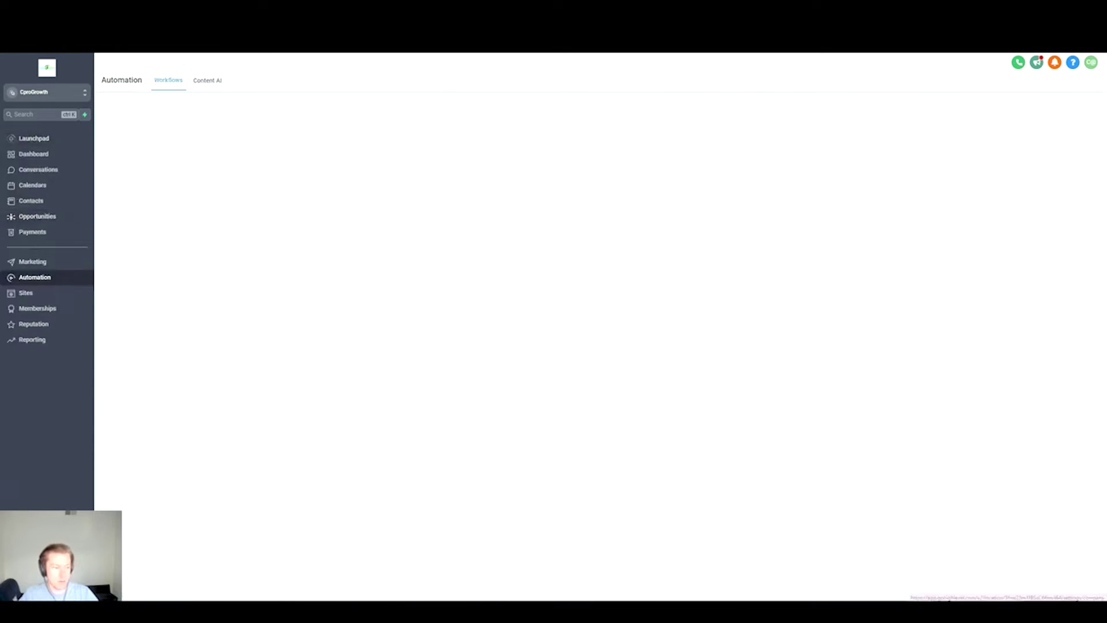
left_click(23, 577)
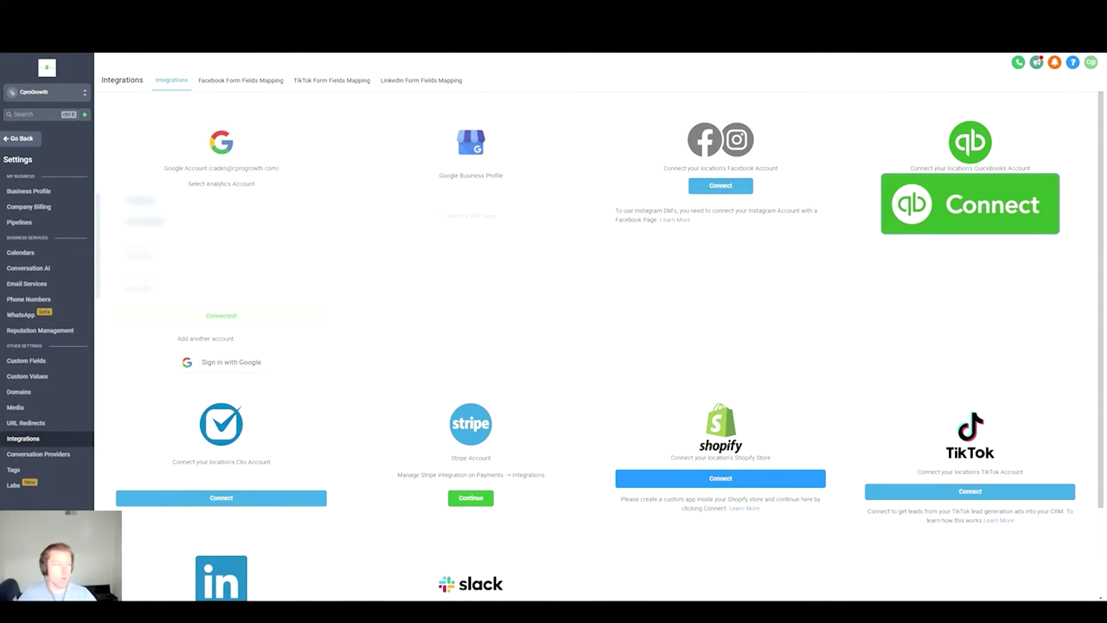
left_click(22, 139)
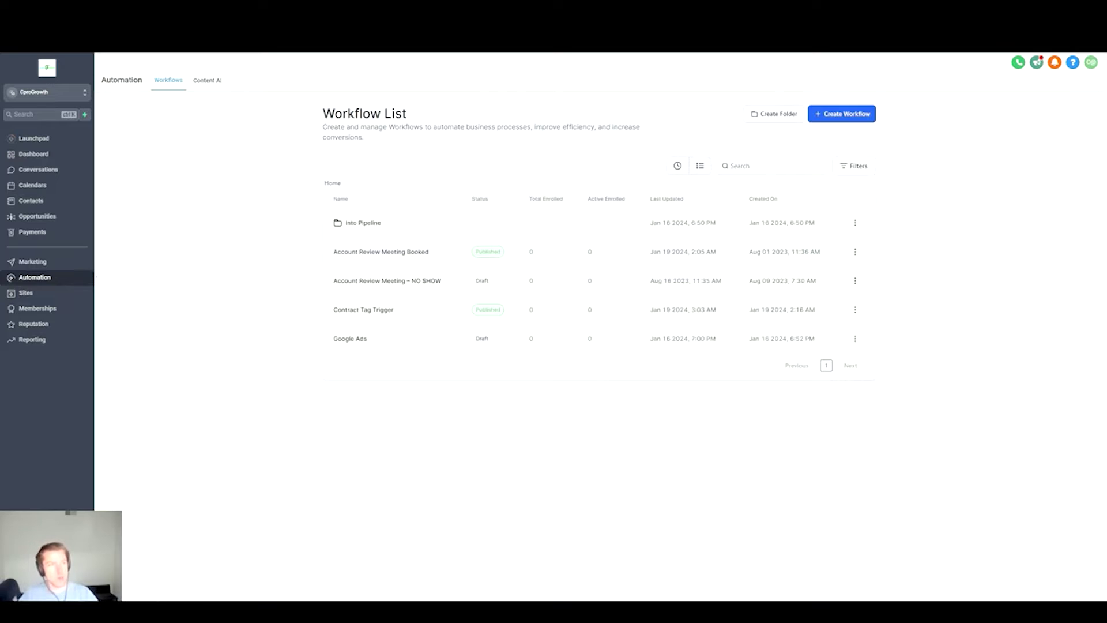
key("ctrl+Tab")
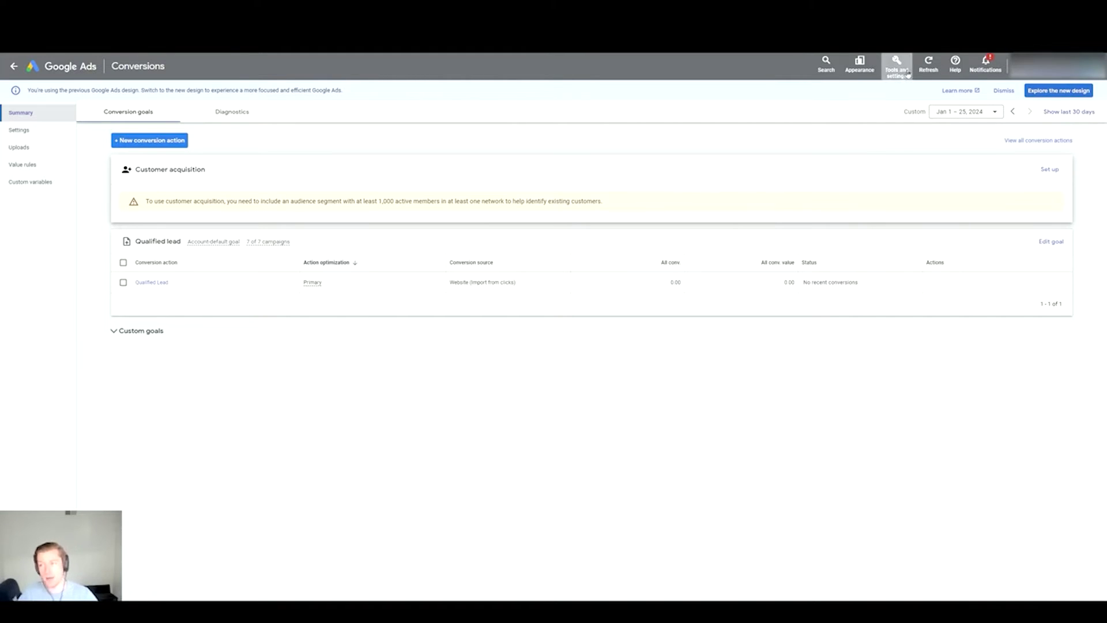
Start a new conversion action as a manual import using API or uploads, tracking conversions from clicks
left_click(908, 75)
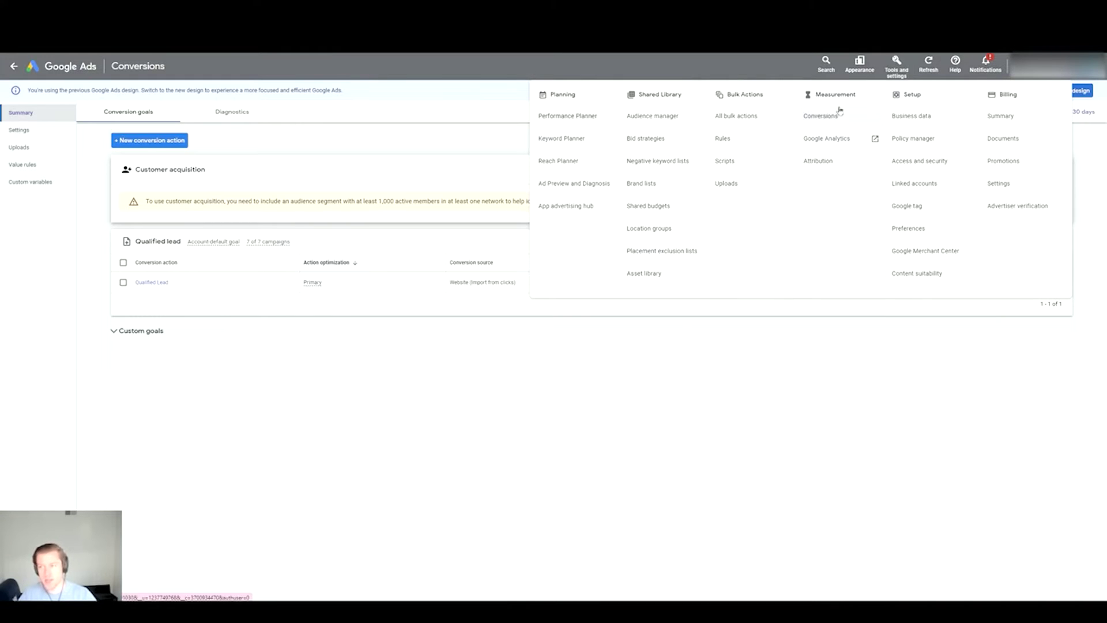
left_click(833, 118)
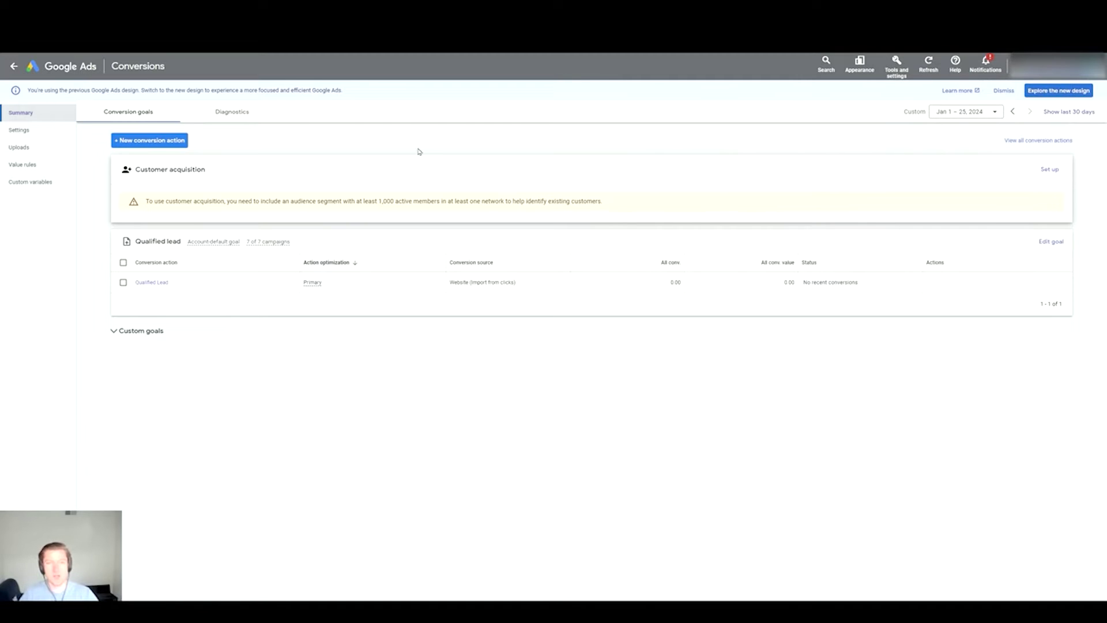
left_click(174, 141)
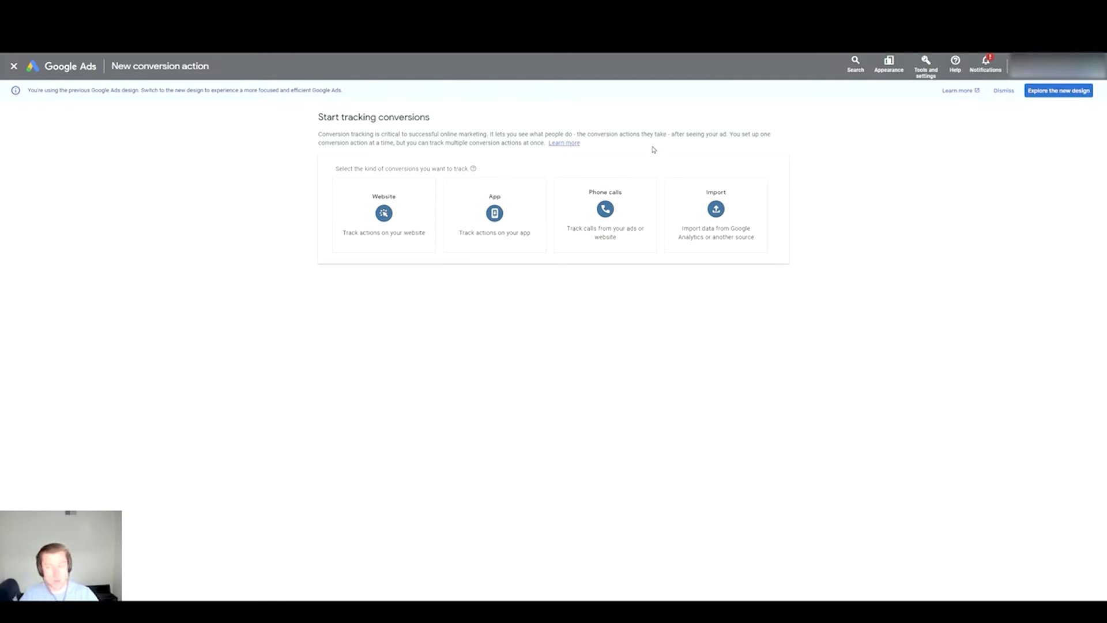
left_click(698, 196)
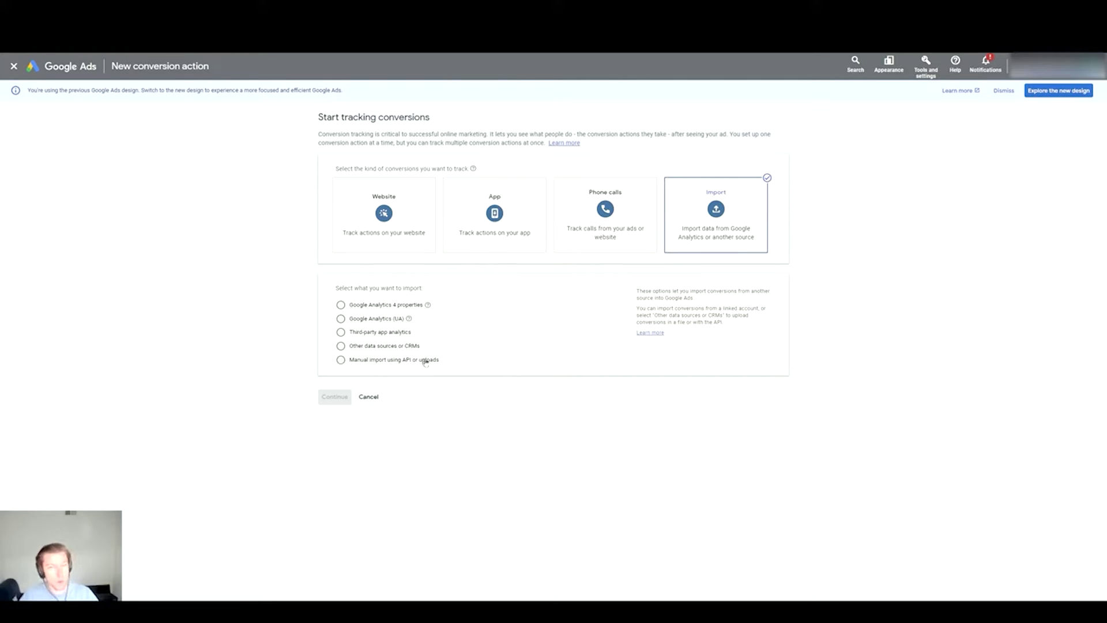
left_click(343, 361)
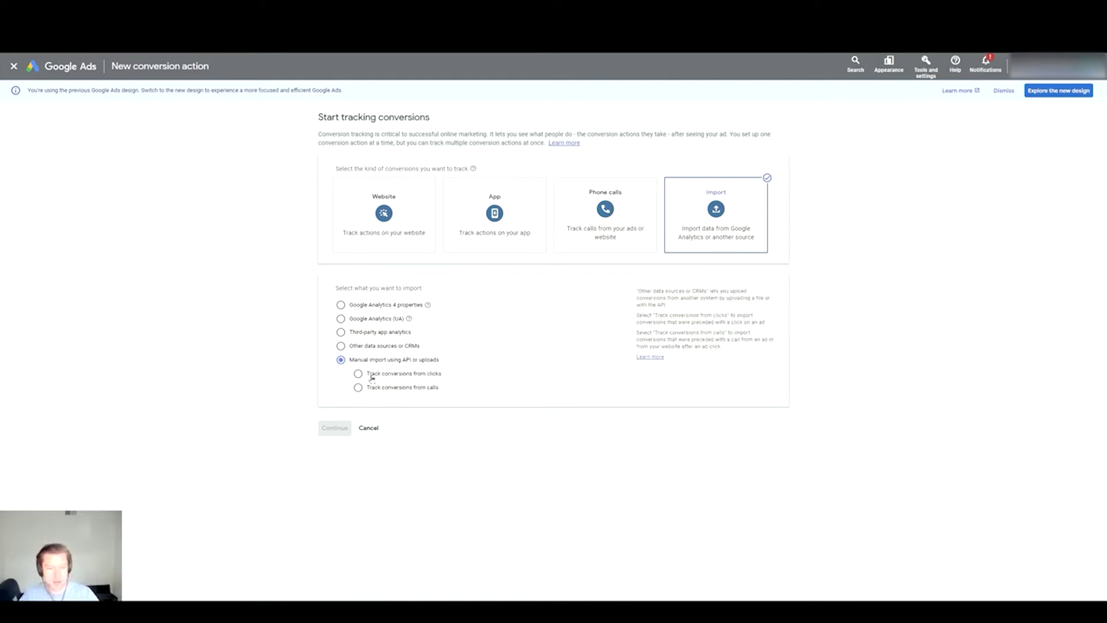
left_click(359, 374)
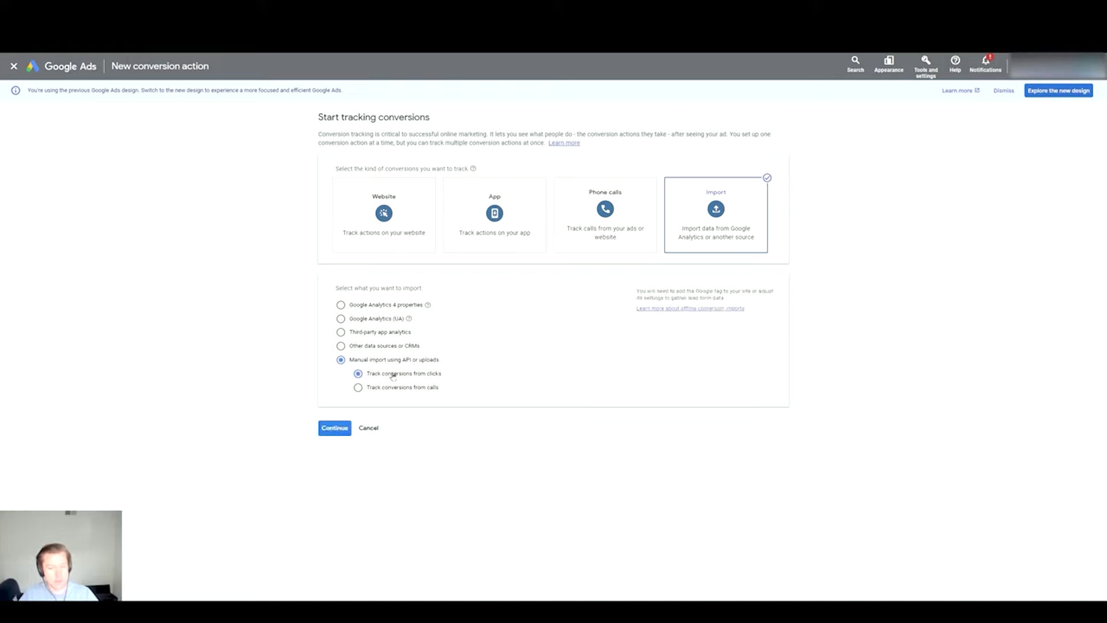
left_click(334, 429)
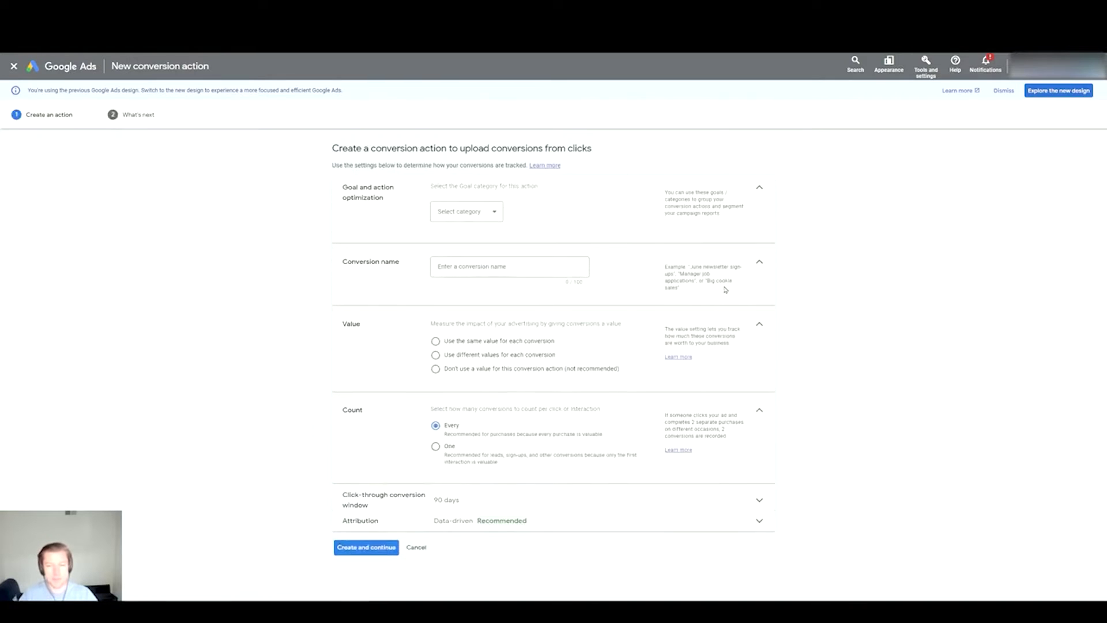
Set category Qualified lead, name it 'QLH Conversion import', and use different values per conversion
left_click(498, 213)
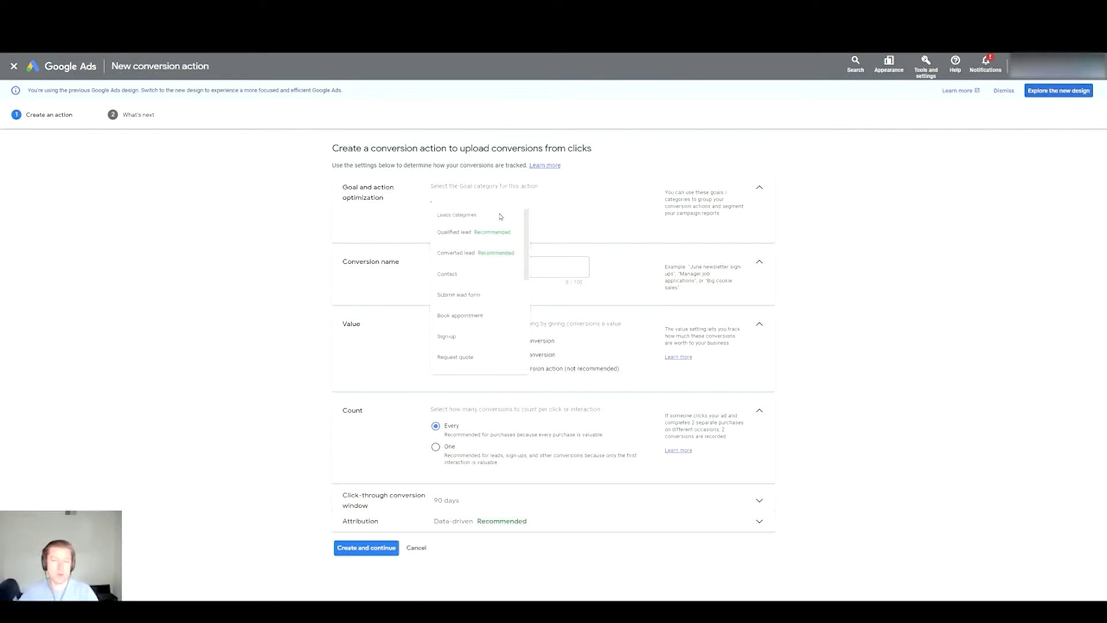
left_click(470, 233)
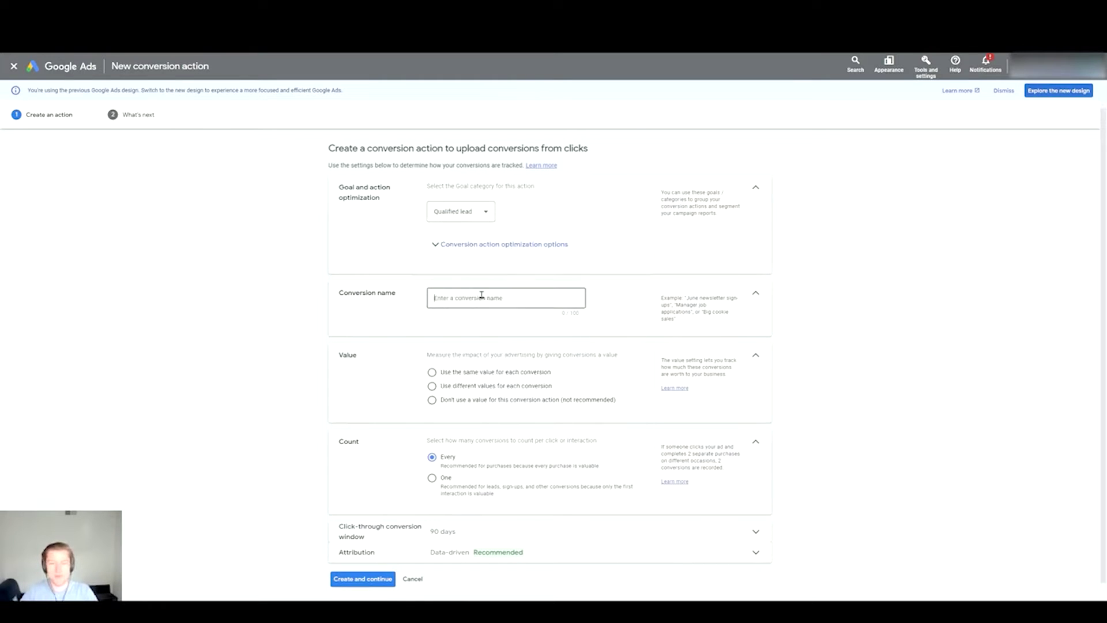
type("QLH Conversion")
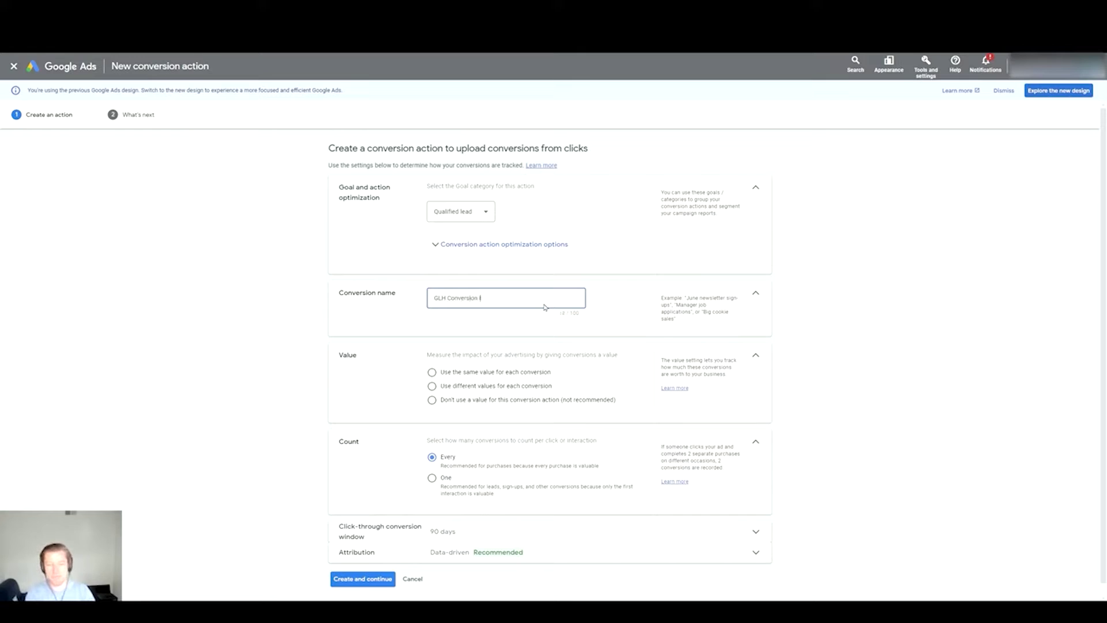
type(" impor")
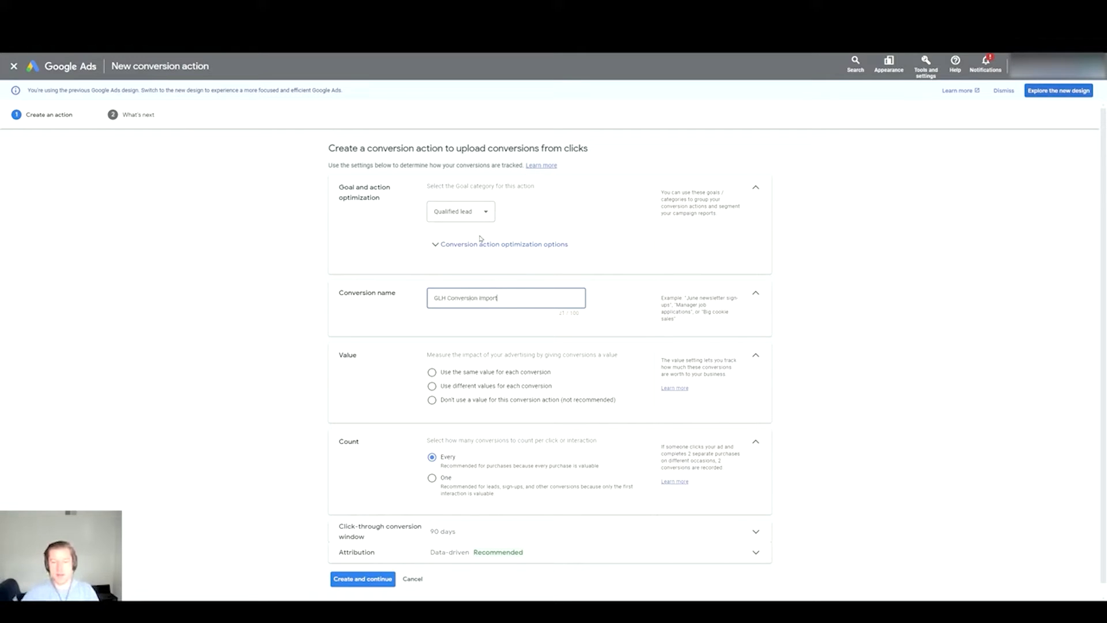
type("t")
triple_click(536, 295)
left_click(492, 326)
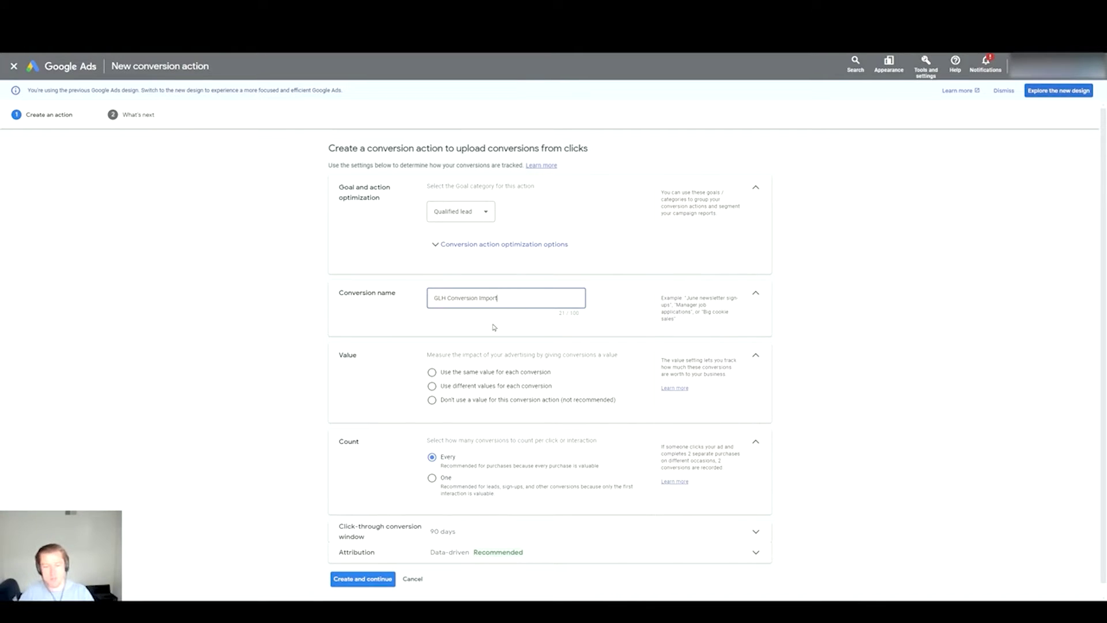
left_click(431, 386)
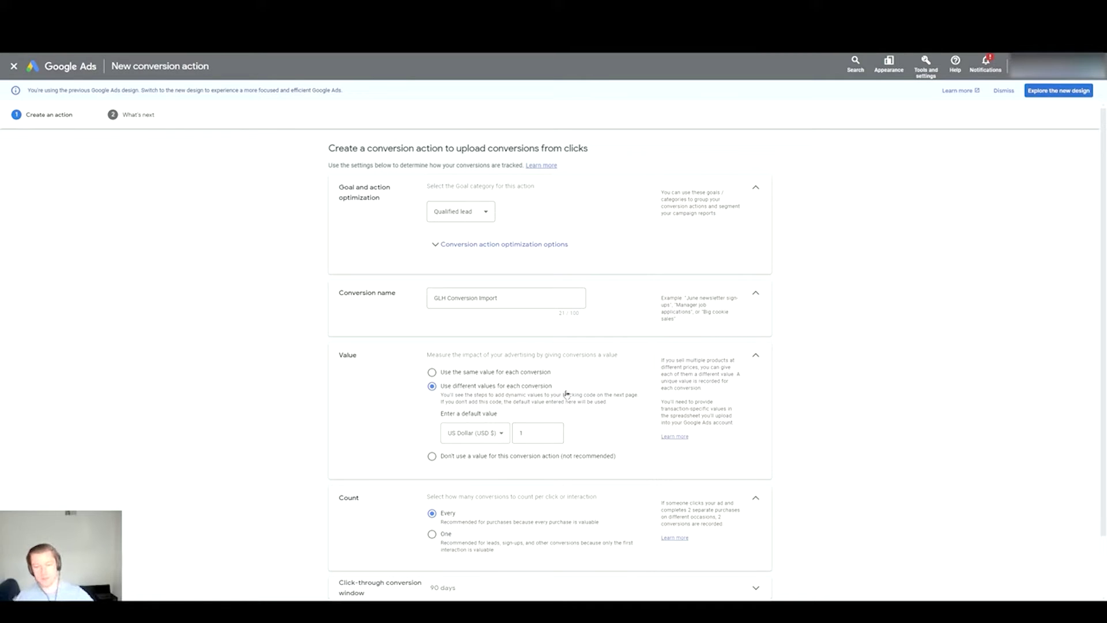
scroll(617, 383, "down", 1)
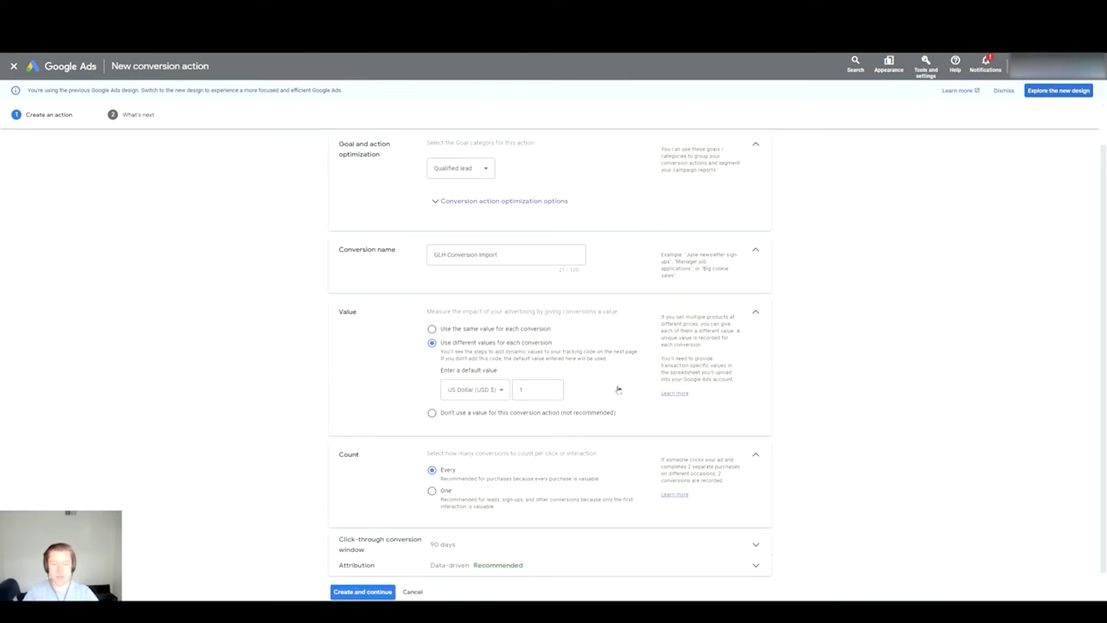
scroll(618, 389, "down", 1)
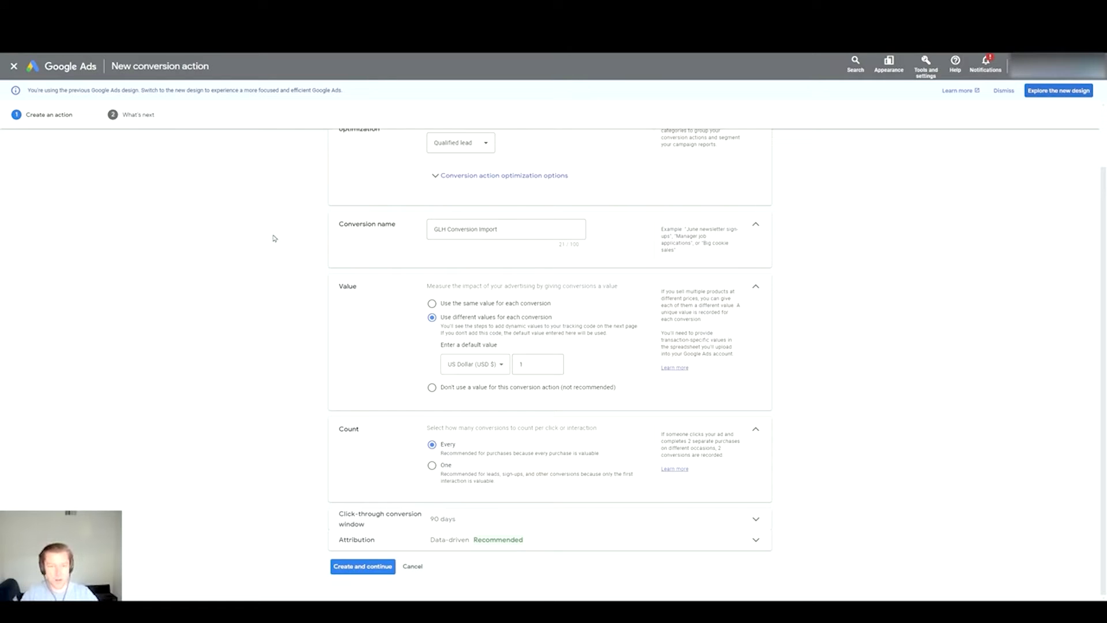
scroll(265, 251, "up", 1)
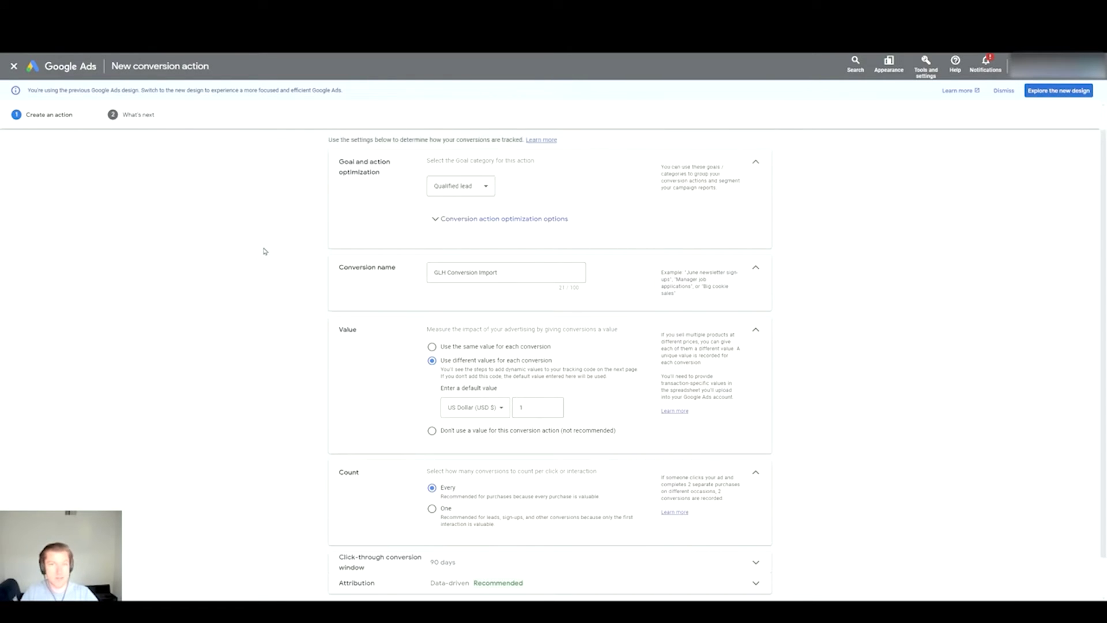
scroll(264, 249, "up", 1)
scroll(277, 247, "down", 2)
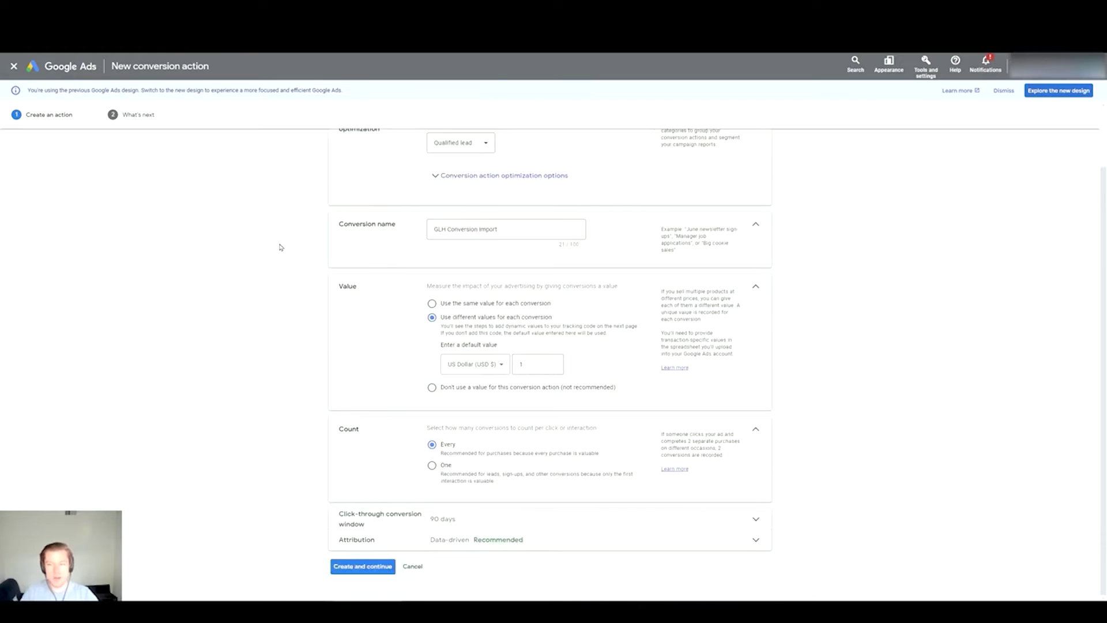
Close the conversion form, highlight the 'Website (Import from clicks)' source, and return to GoHighLevel
left_click(378, 567)
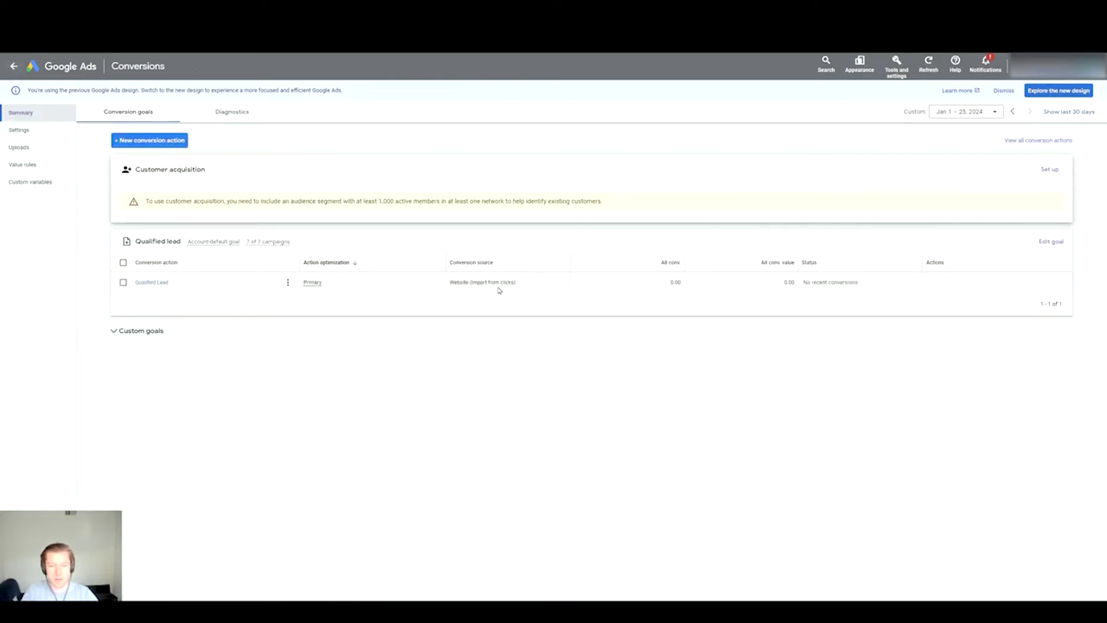
left_click_drag(450, 282, 524, 282)
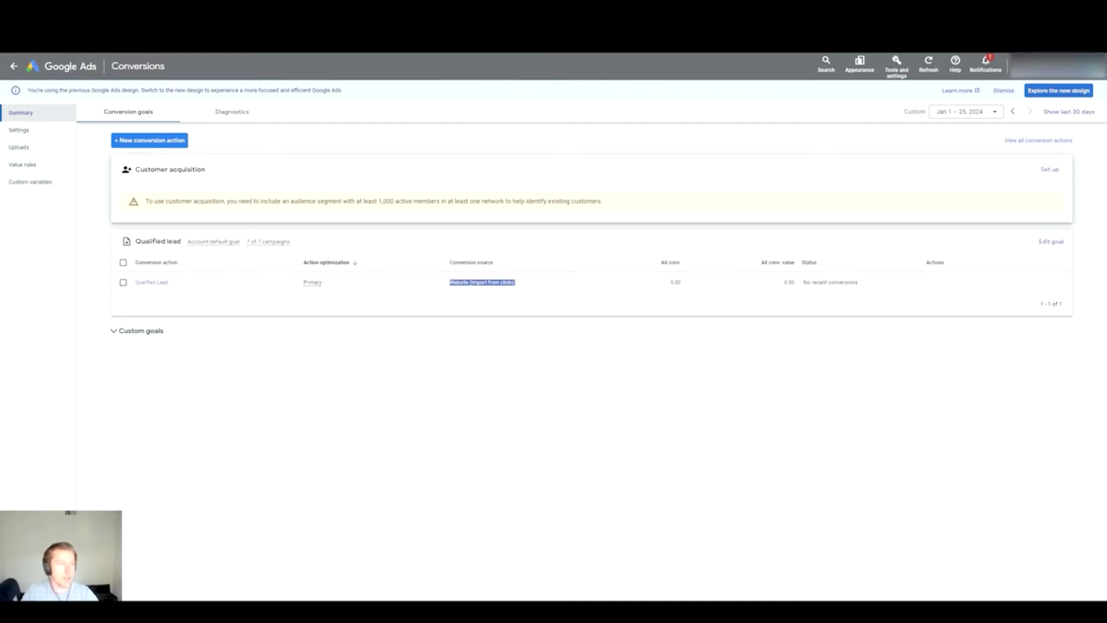
key("ctrl+Tab")
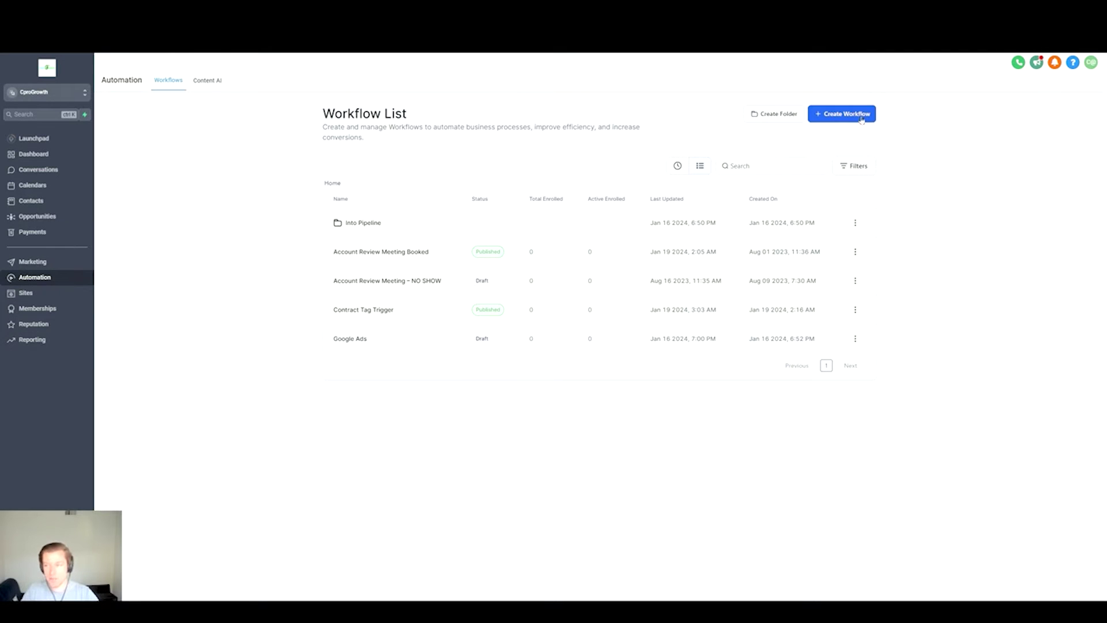
Create a new workflow and replace its default title with 'Google Ads Conversion Import'
left_click(834, 118)
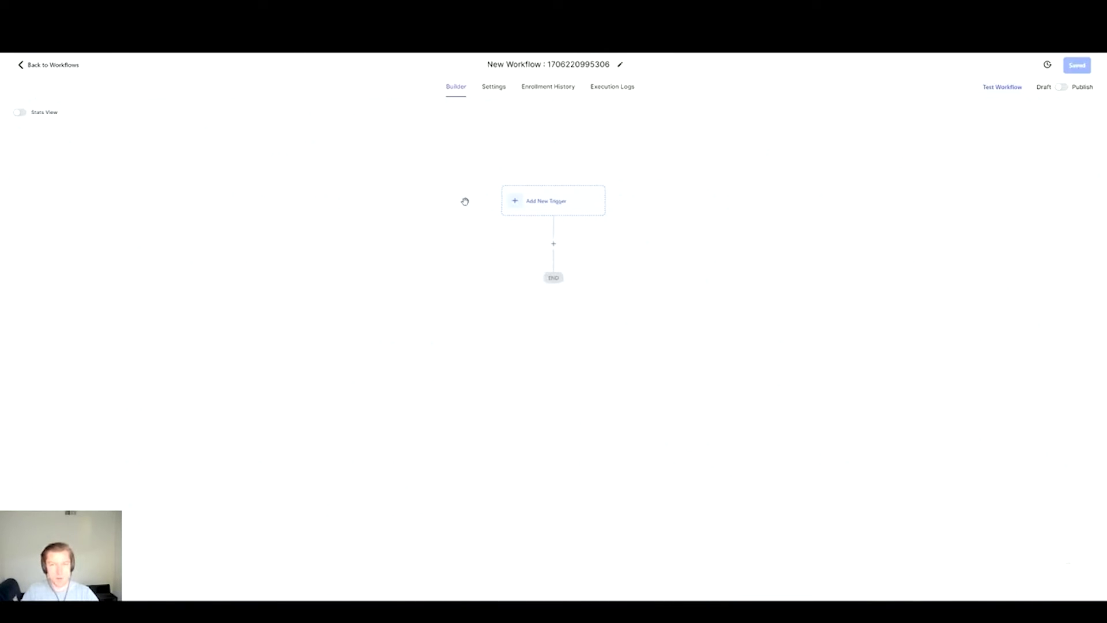
left_click(617, 65)
left_click_drag(612, 64, 488, 68)
type("Google A")
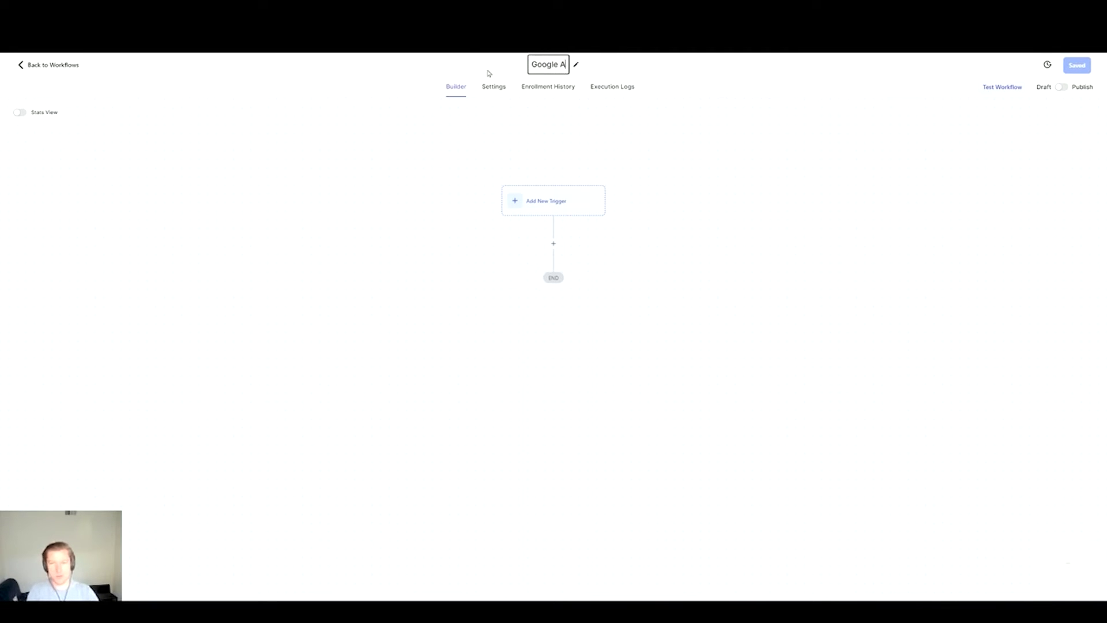
type("ds Conversion Import")
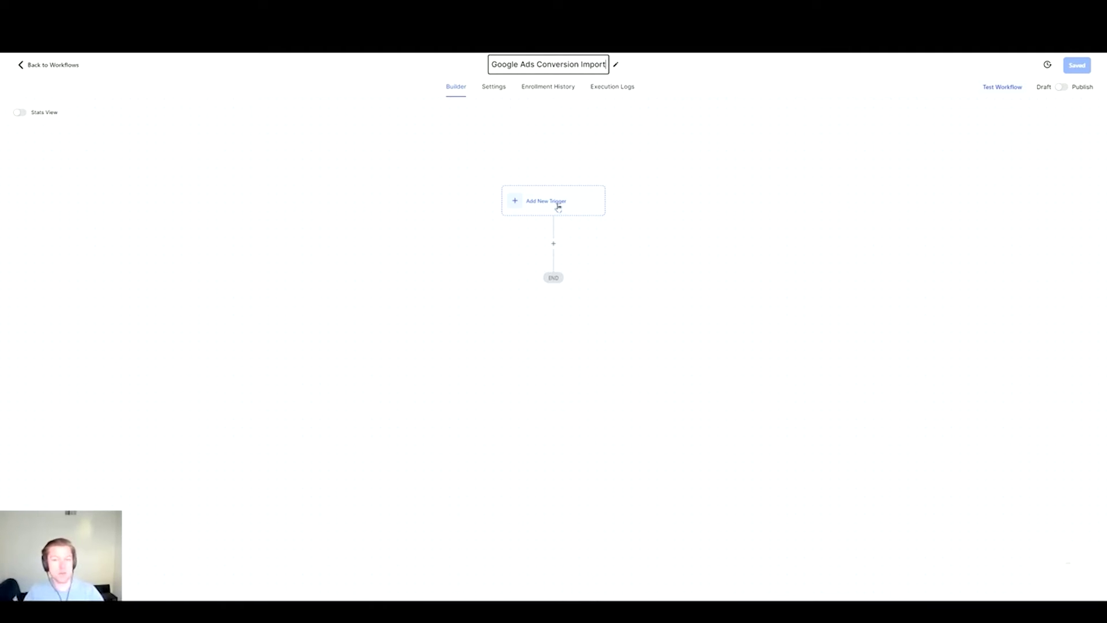
Confirm the workflow title and add an Opportunity Changed trigger found by searching 'opp'
left_click(622, 168)
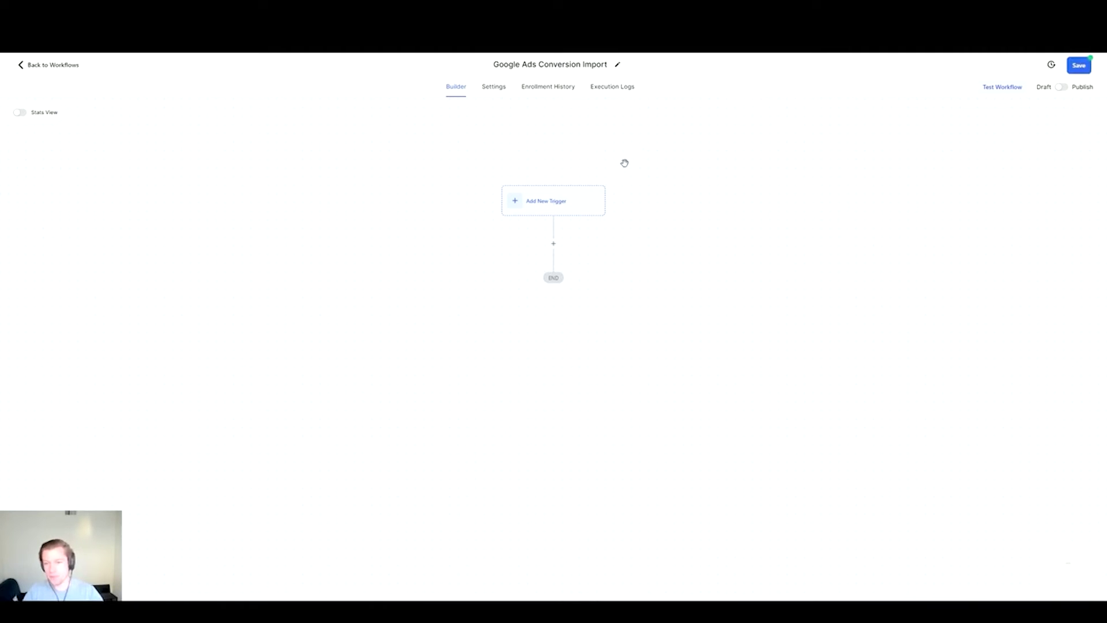
left_click(516, 202)
left_click(931, 167)
type("opp")
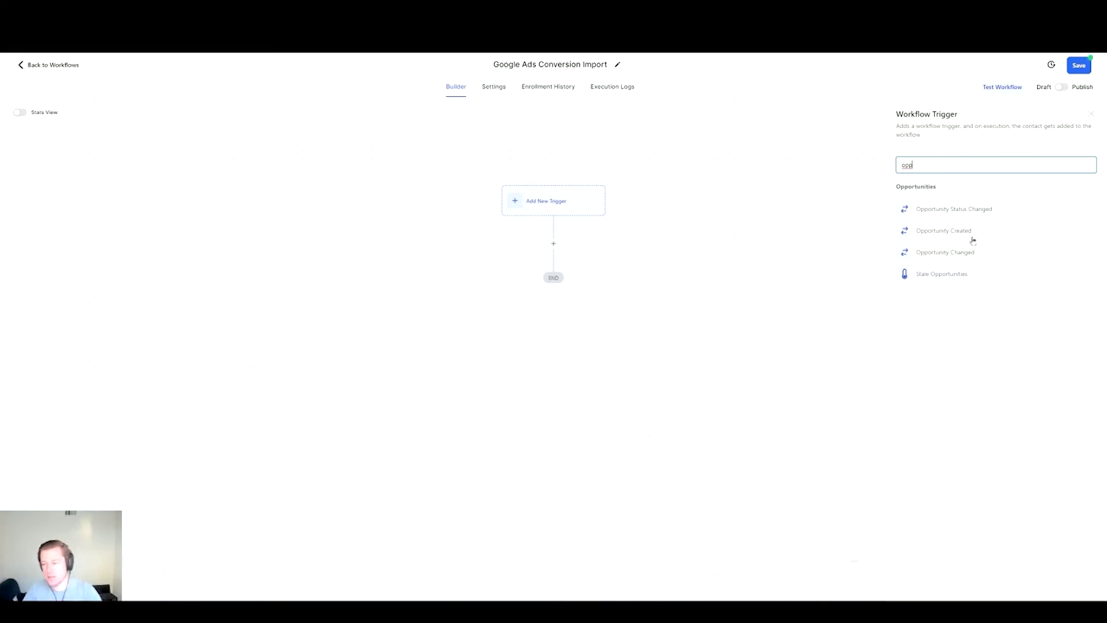
left_click(943, 254)
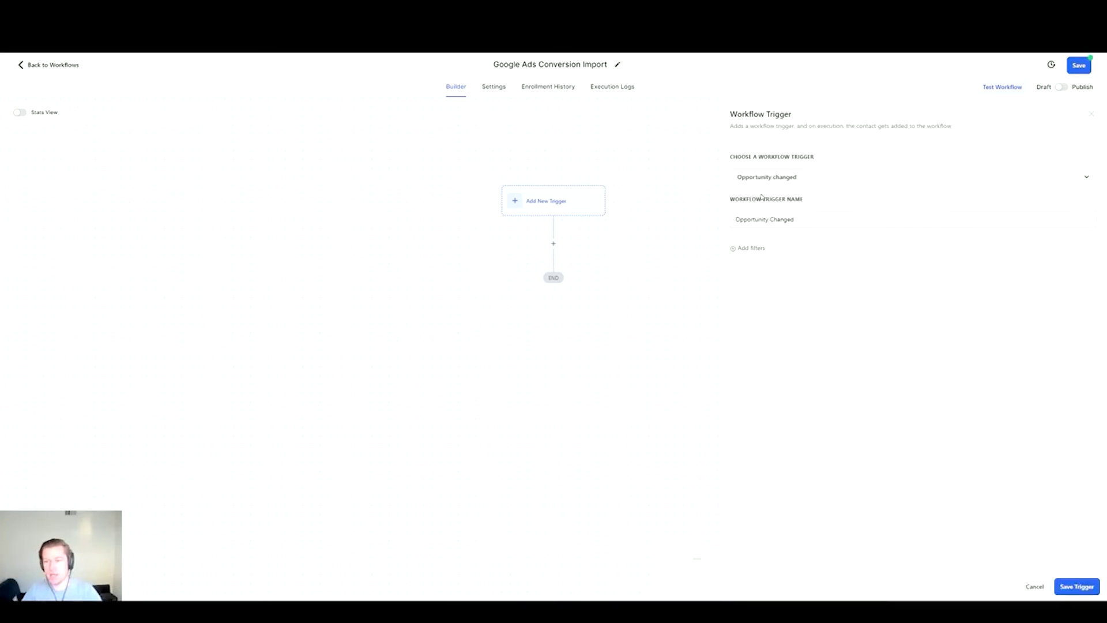
Add a trigger filter limiting it to the PPC Leads pipeline
left_click(736, 250)
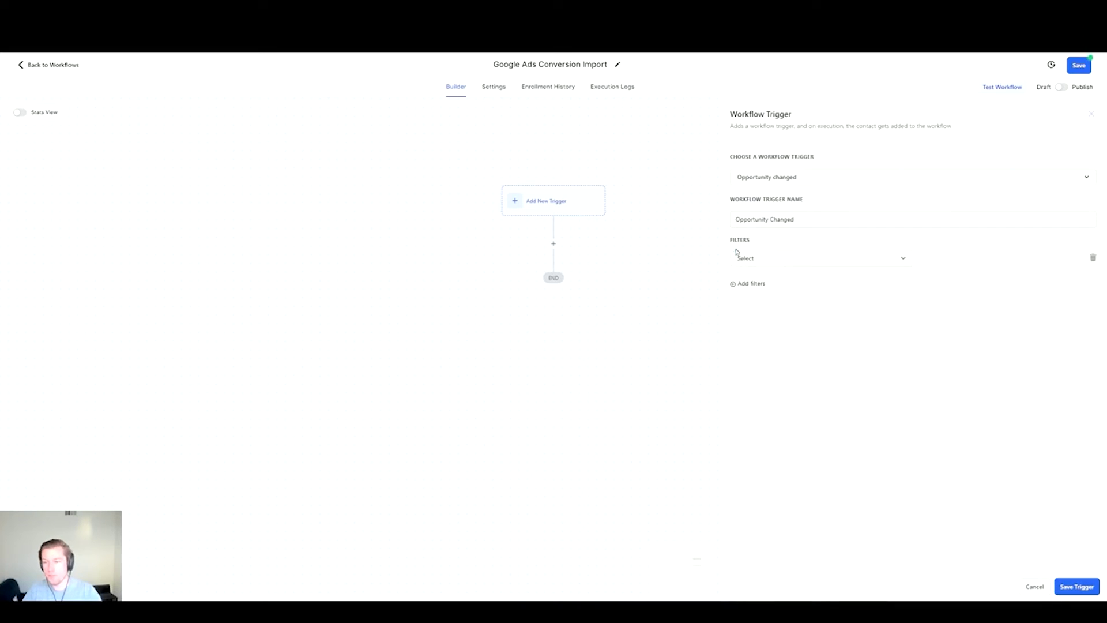
left_click(766, 259)
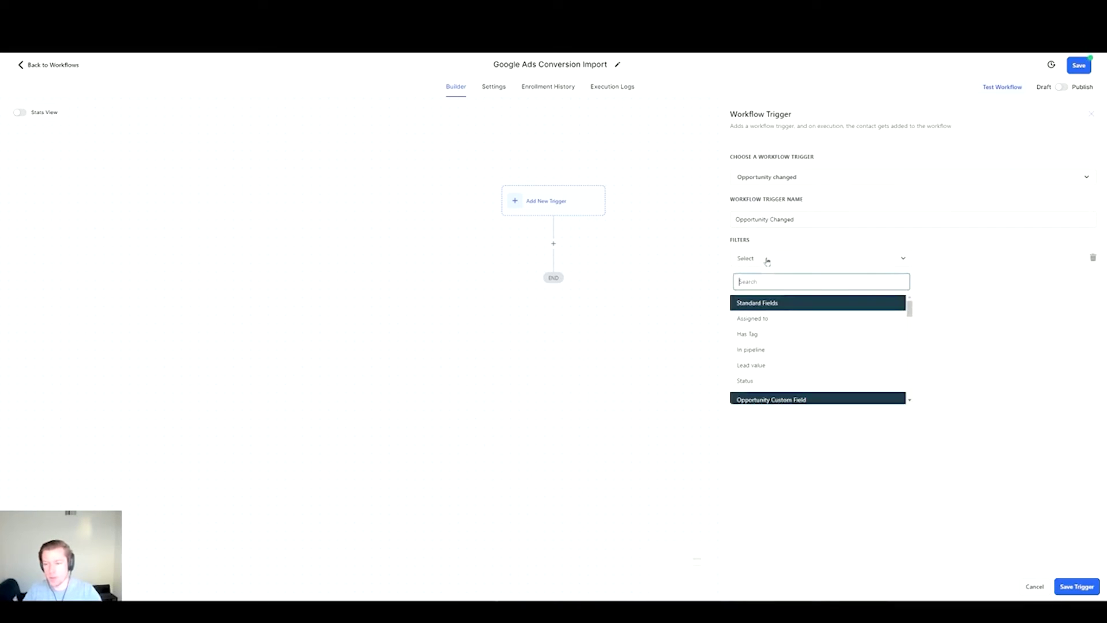
left_click(751, 350)
left_click(949, 261)
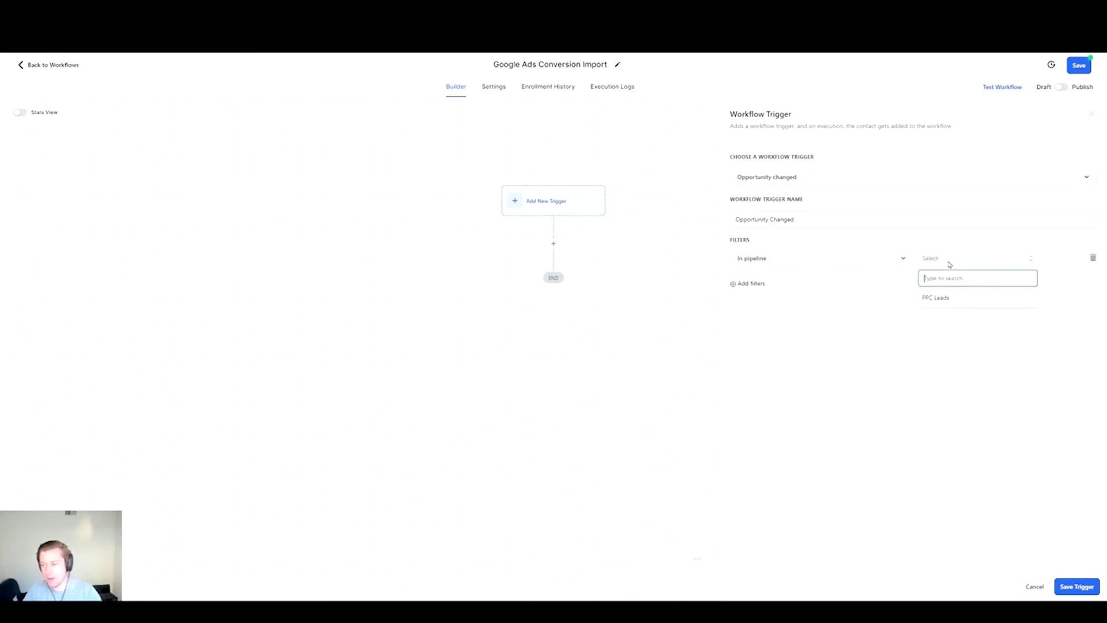
left_click(940, 300)
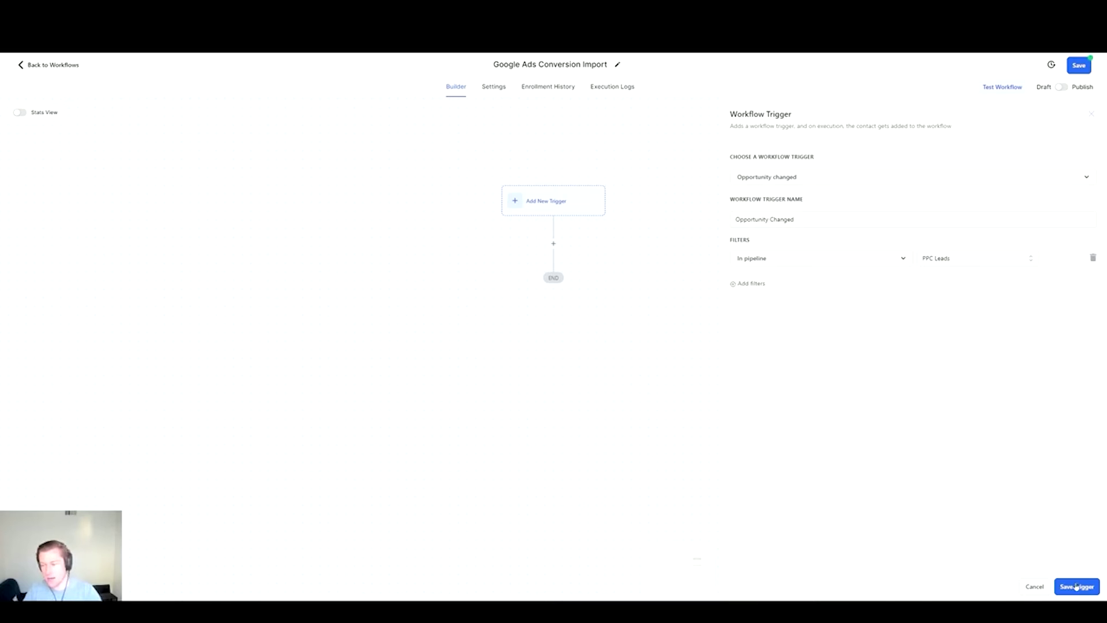
Add a second filter limiting the trigger to the Scheduled Meeting pipeline stage
left_click(753, 285)
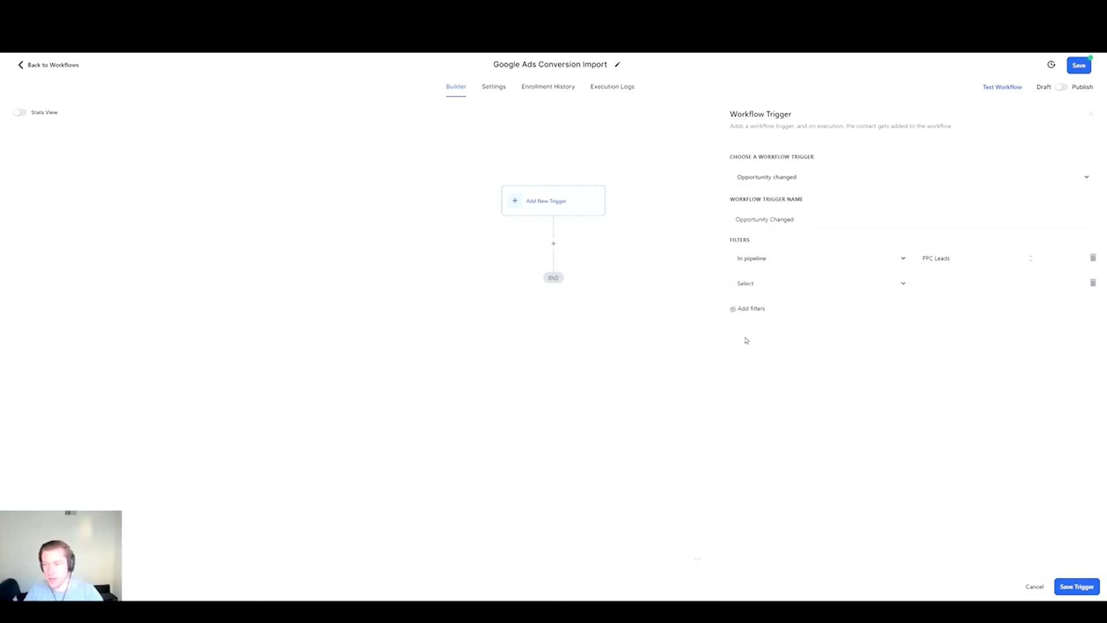
left_click(813, 291)
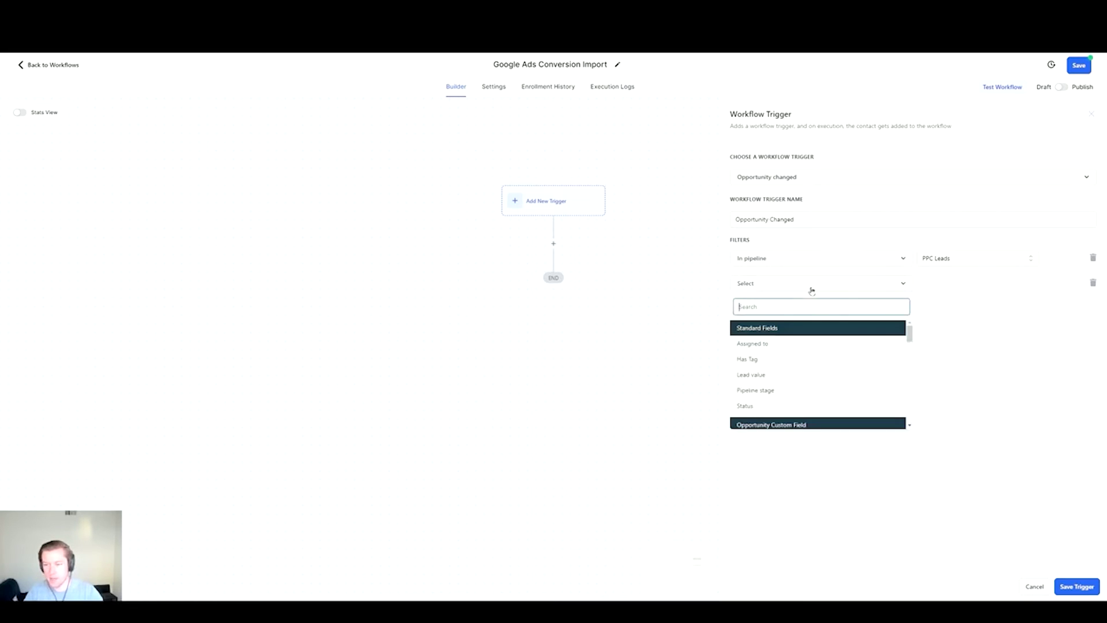
left_click(784, 395)
left_click(956, 284)
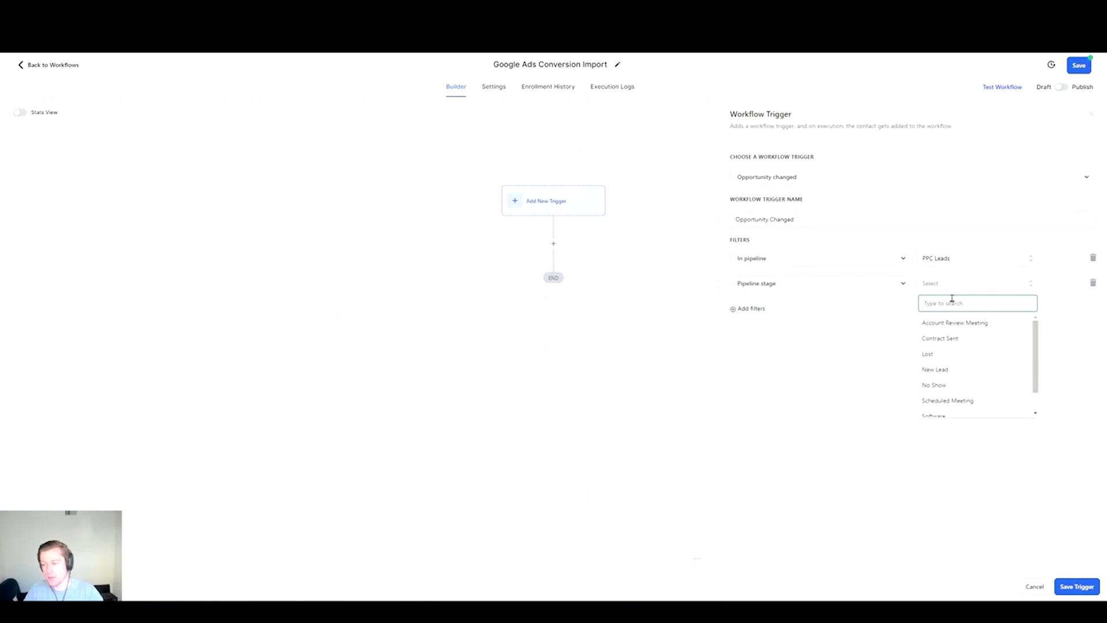
scroll(963, 346, "down", 2)
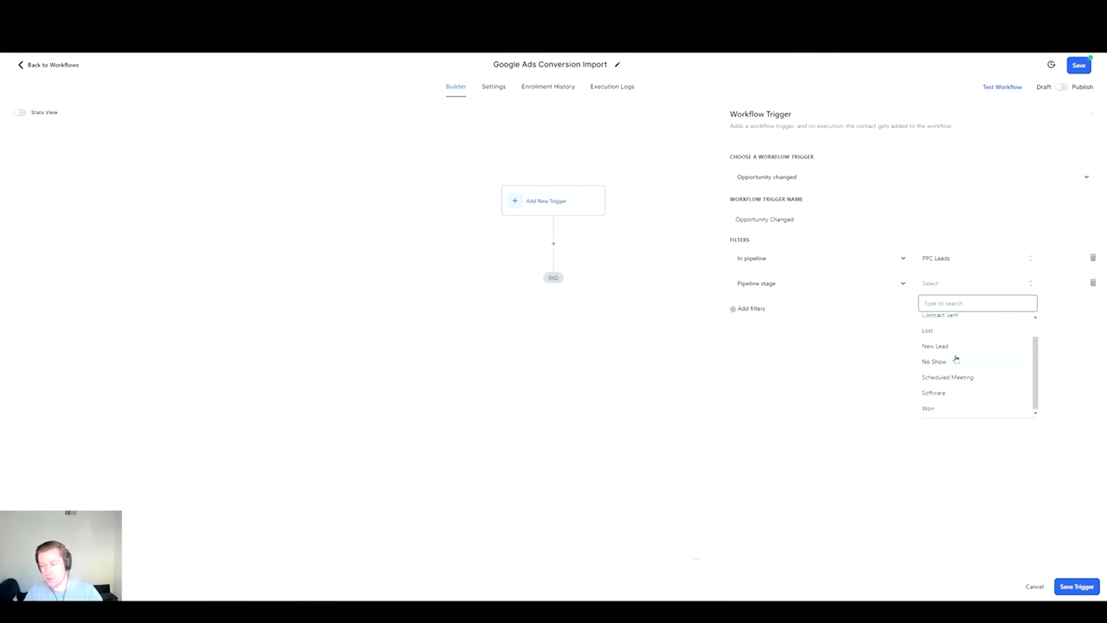
scroll(960, 349, "up", 1)
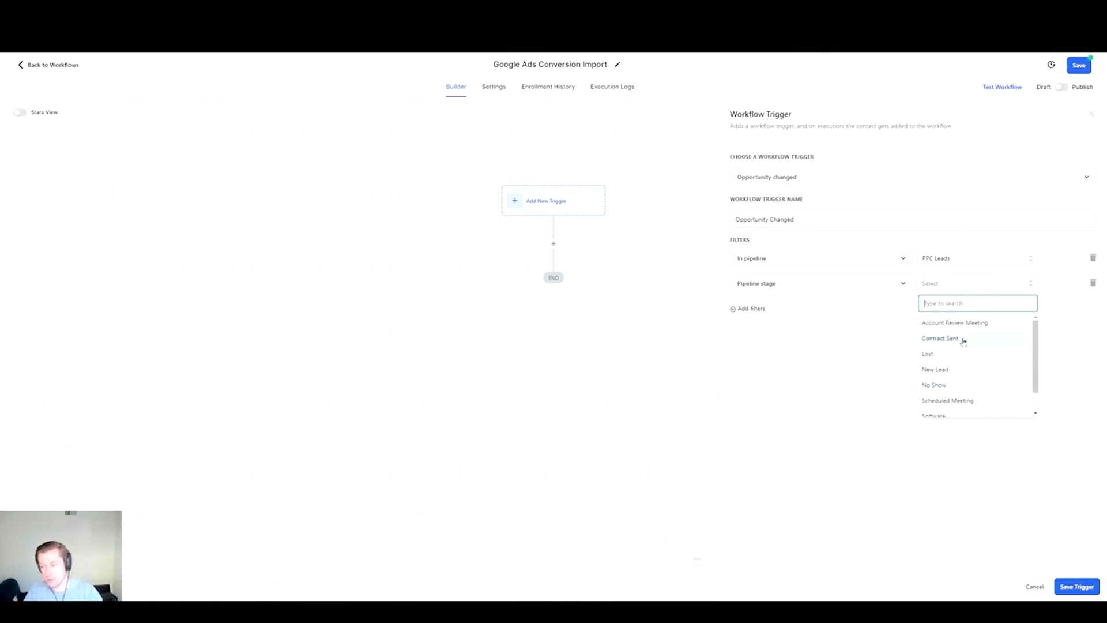
scroll(961, 381, "down", 1)
left_click(962, 375)
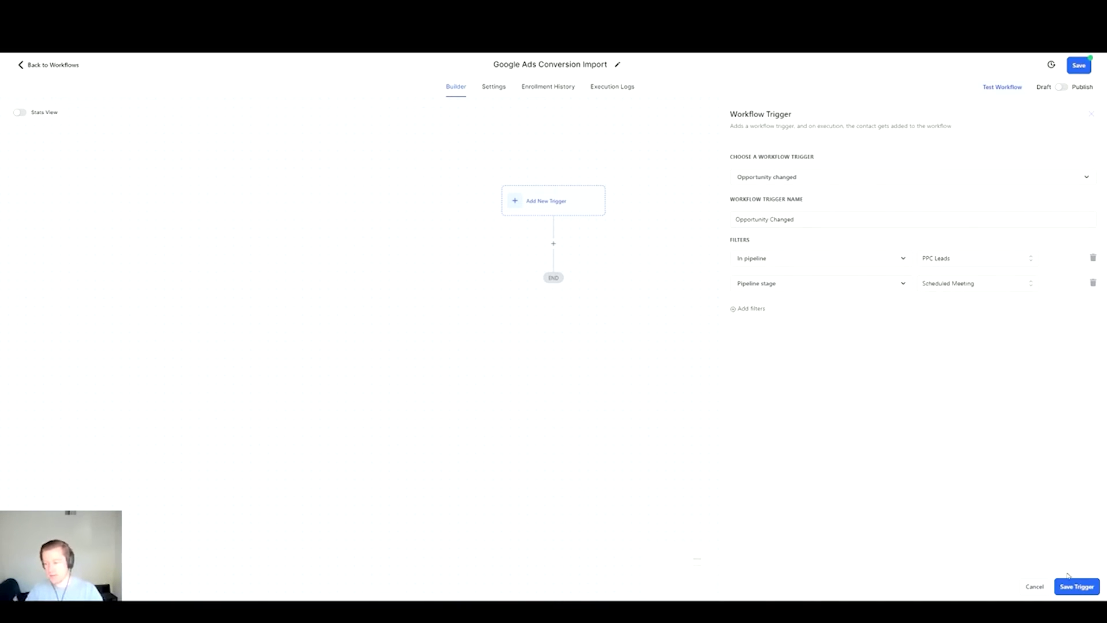
Save the Opportunity Changed trigger and review its filters
left_click(1087, 592)
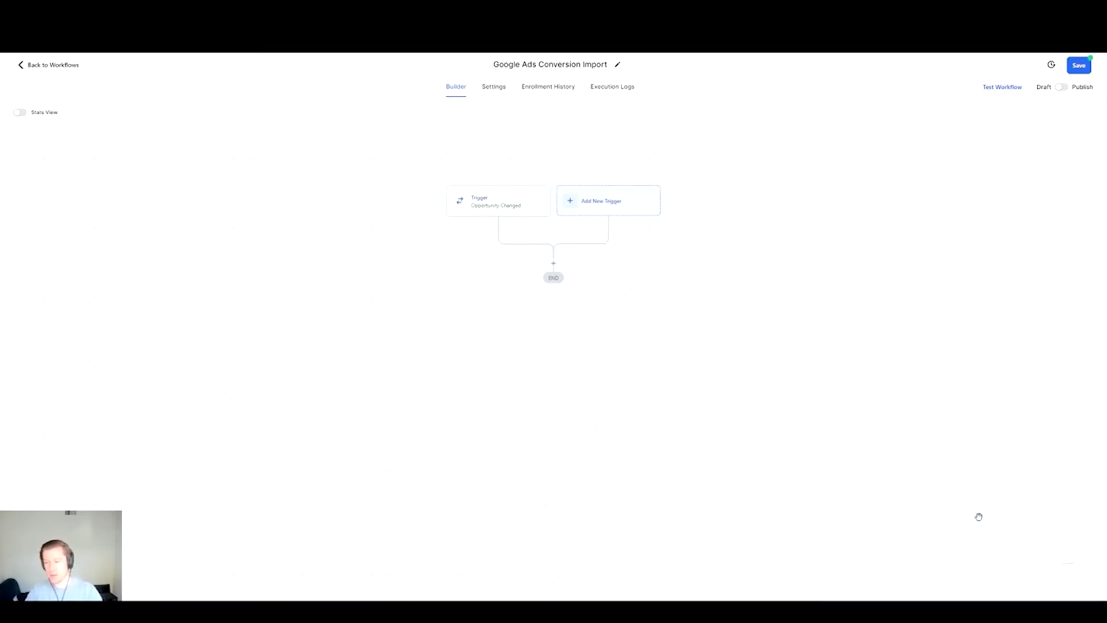
left_click(522, 212)
left_click(1091, 114)
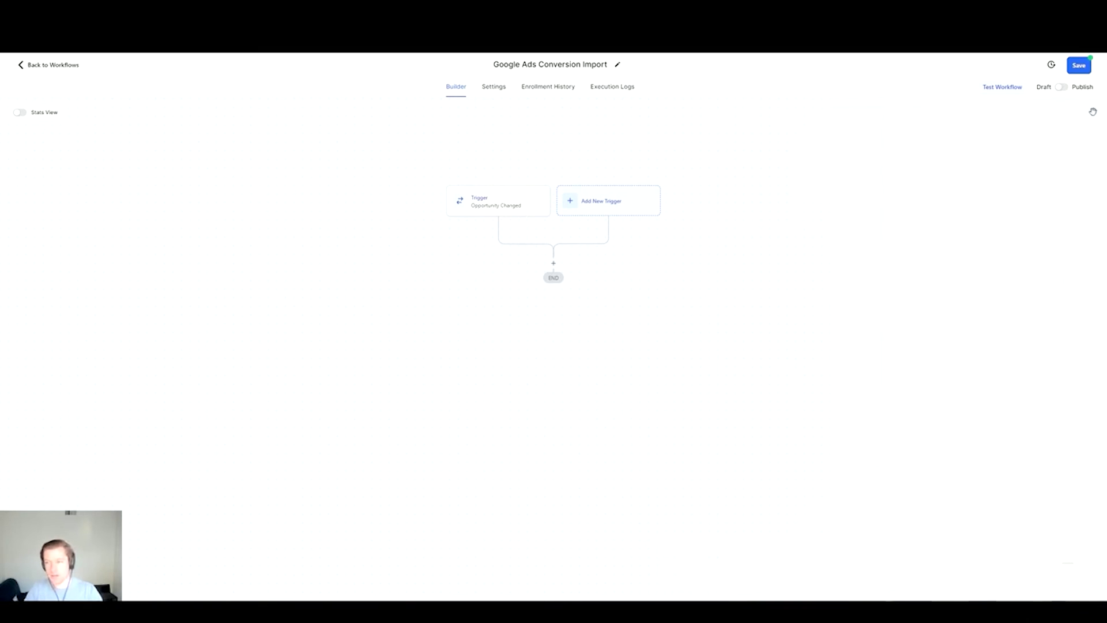
left_click(516, 206)
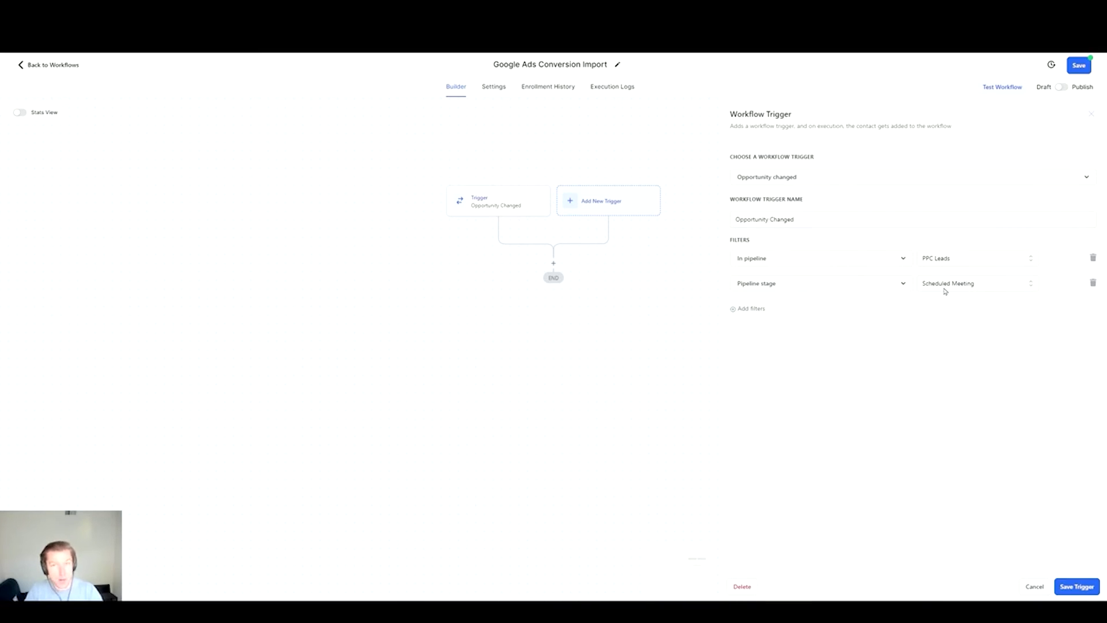
left_click(1092, 111)
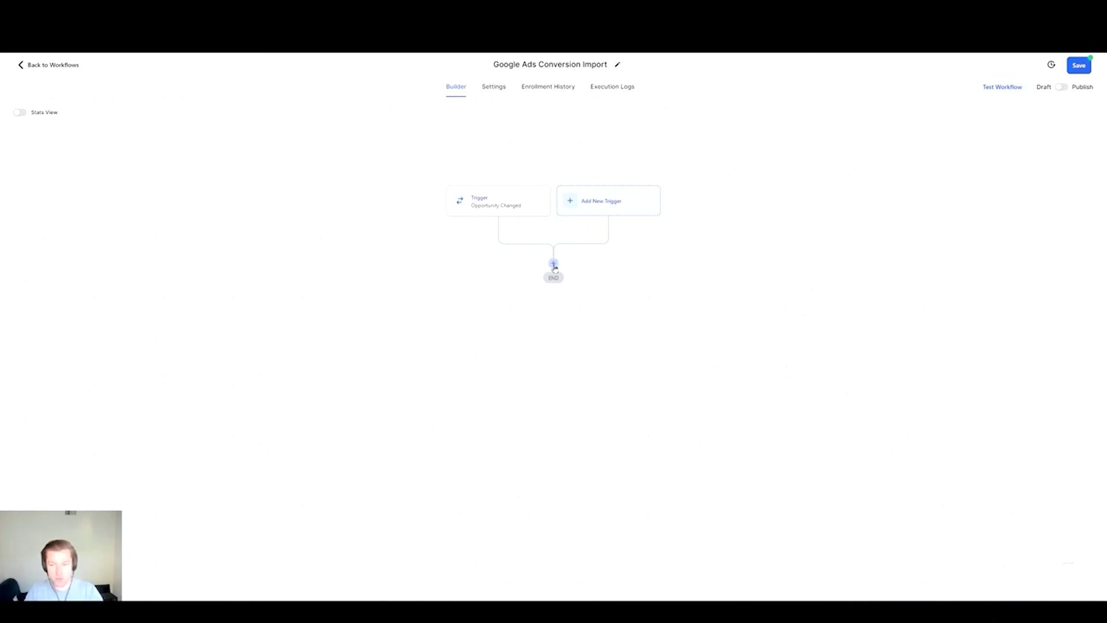
Add an Add To Google Adwords action after the trigger using the Qualified Lead conversion, and save it
left_click(554, 264)
type("goo")
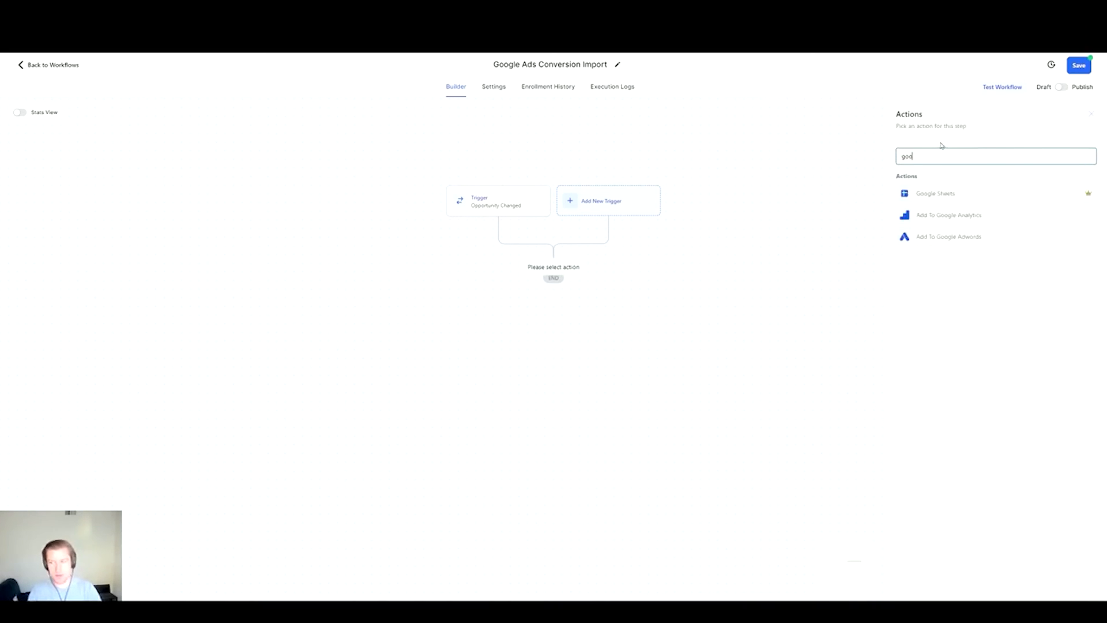
type("gle")
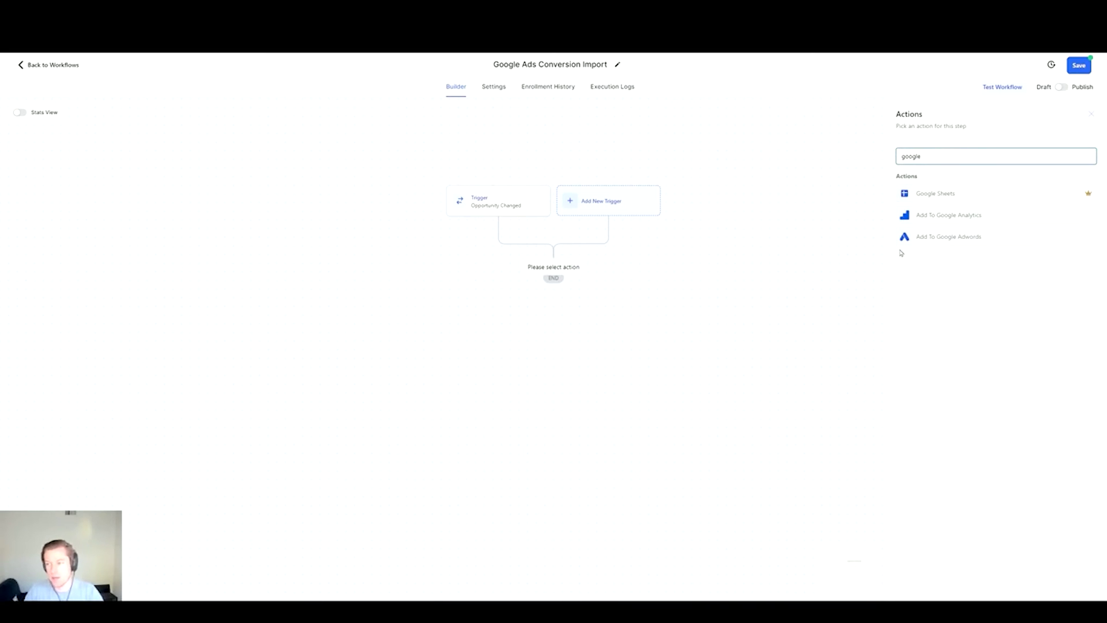
left_click(940, 243)
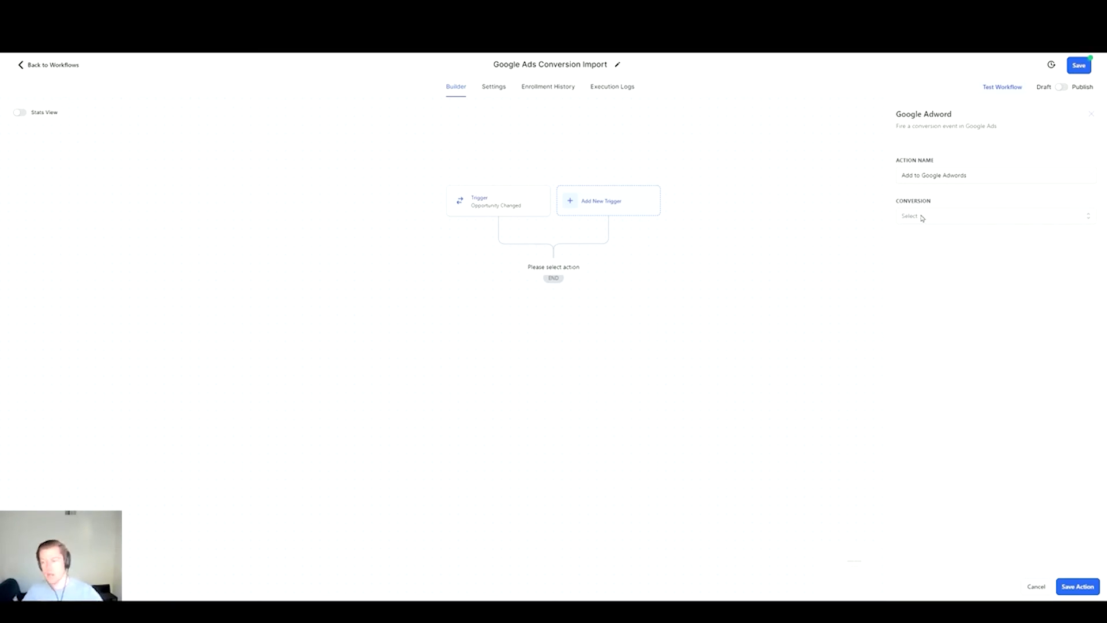
left_click(922, 218)
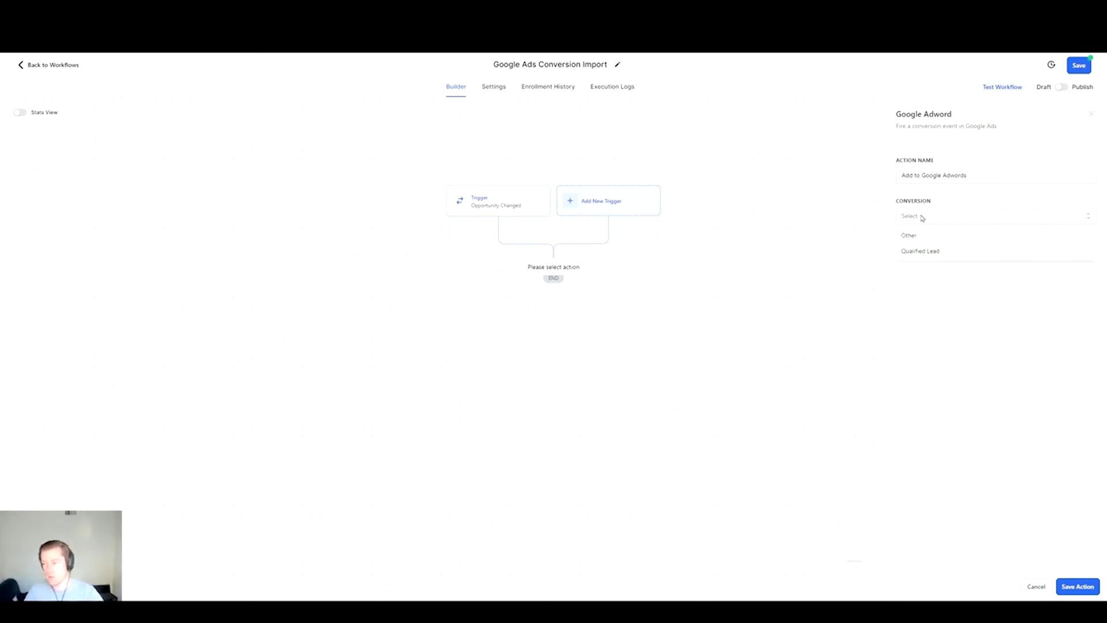
left_click(929, 255)
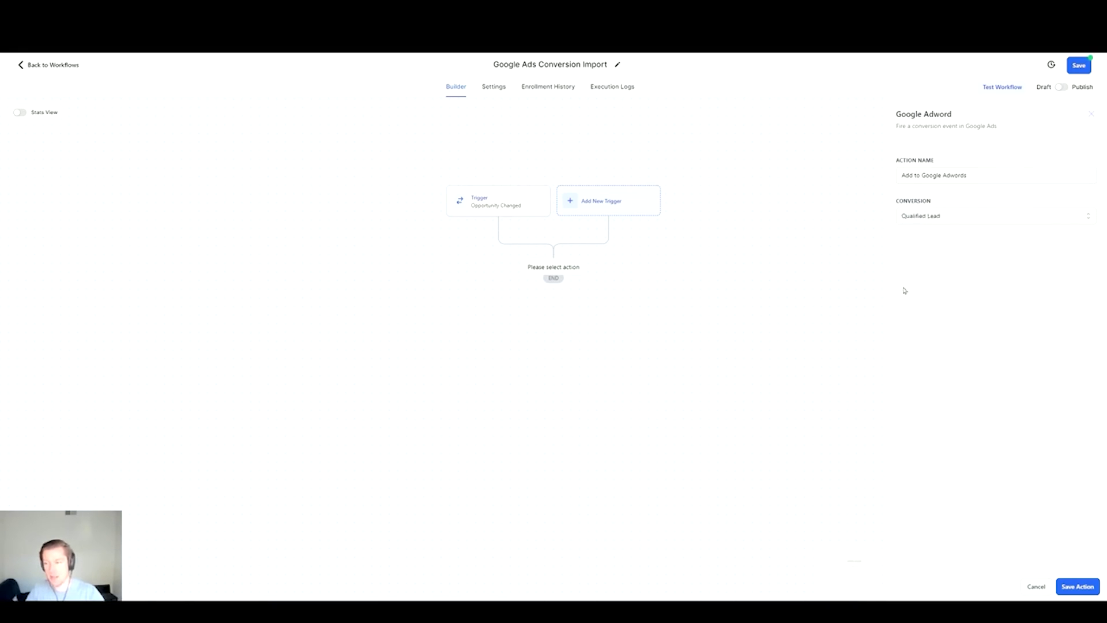
left_click(1082, 590)
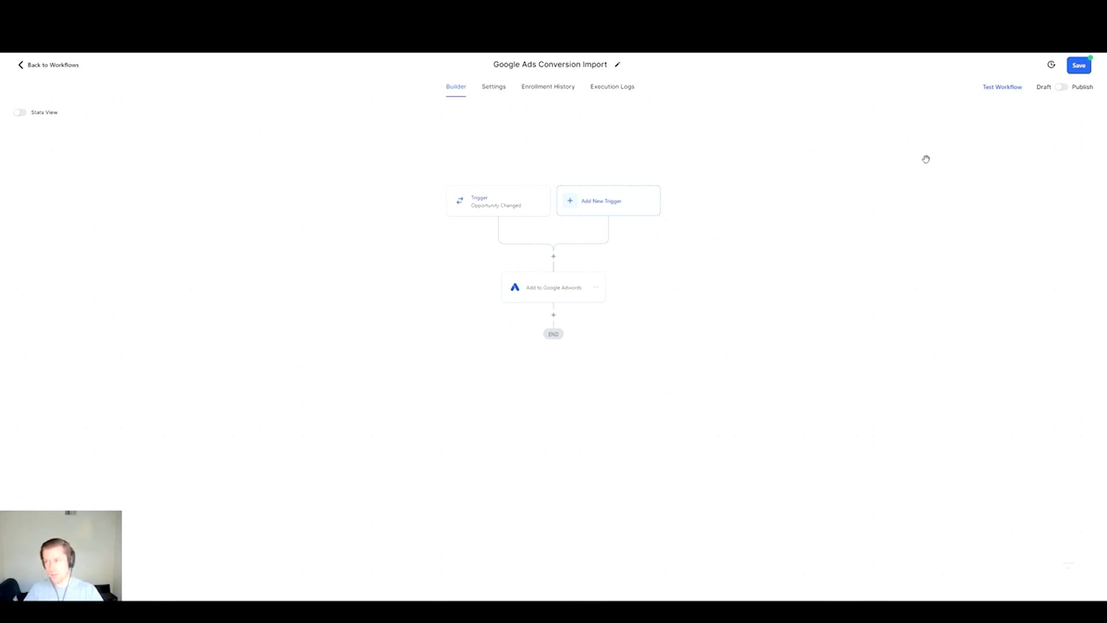
Toggle the workflow to Published and back to Draft, then return to the Workflows list
left_click(1061, 87)
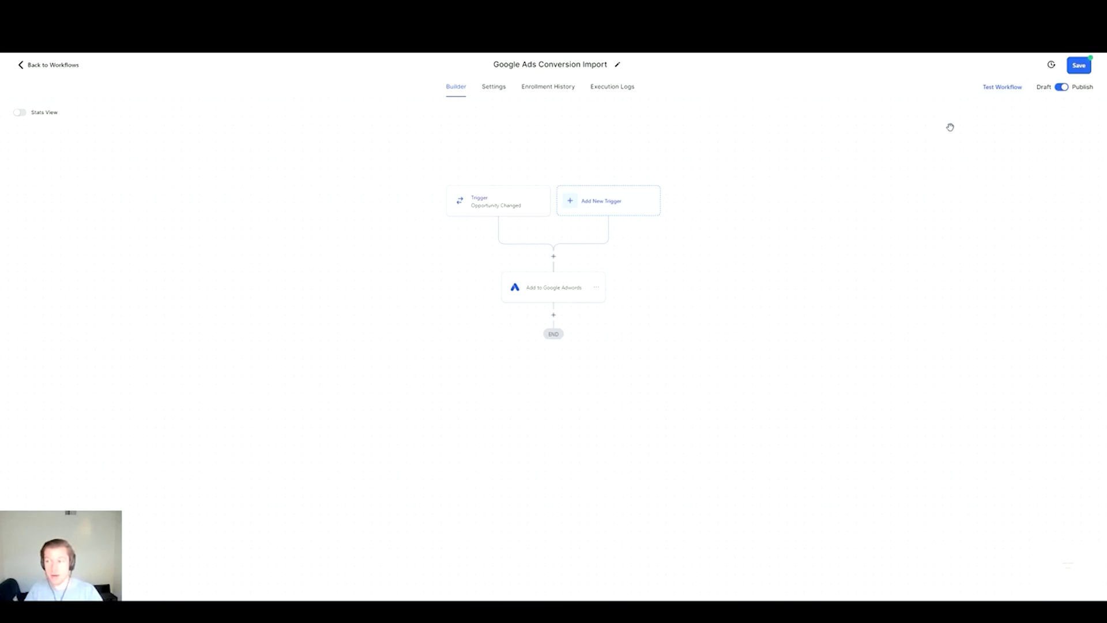
left_click(1061, 87)
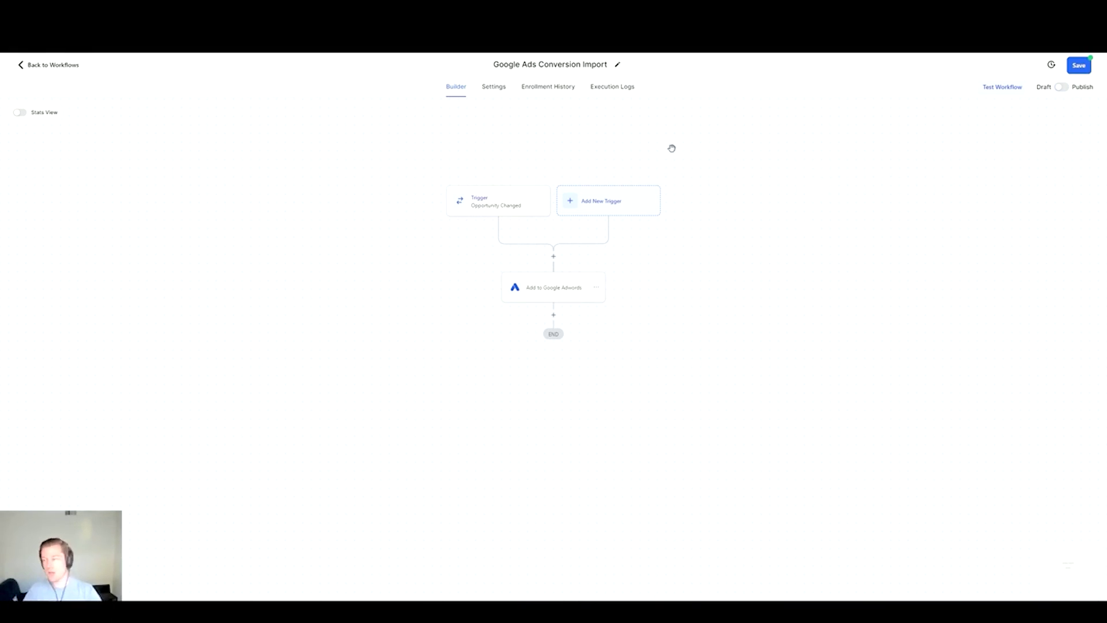
left_click(20, 66)
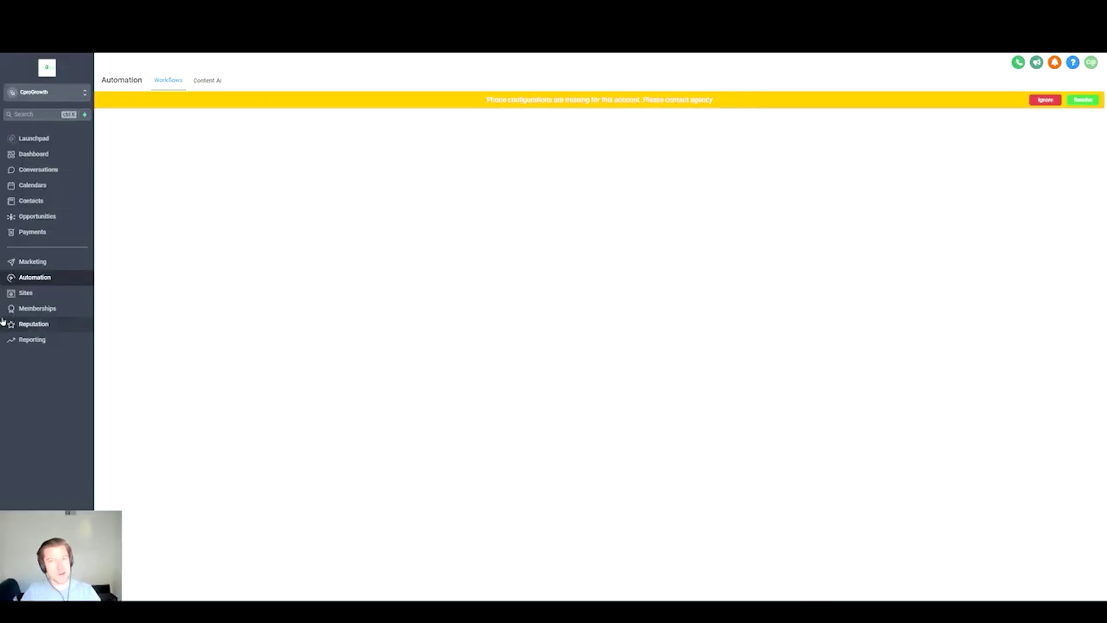